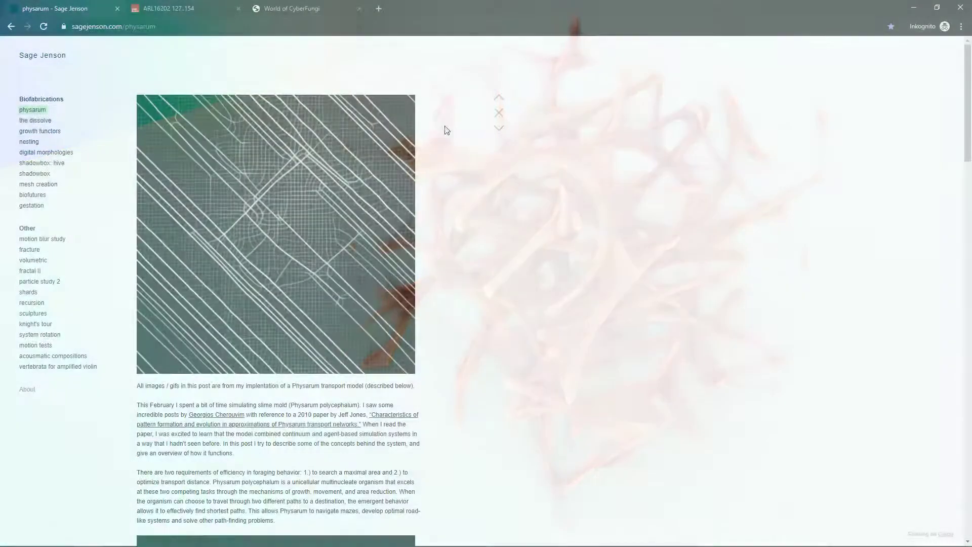
# Review the physarum article and its simulation-step diagram, the paper on Physarum transport networks, and the World of Cyberfungi page.
pyautogui.scroll(-7, 547, 382)
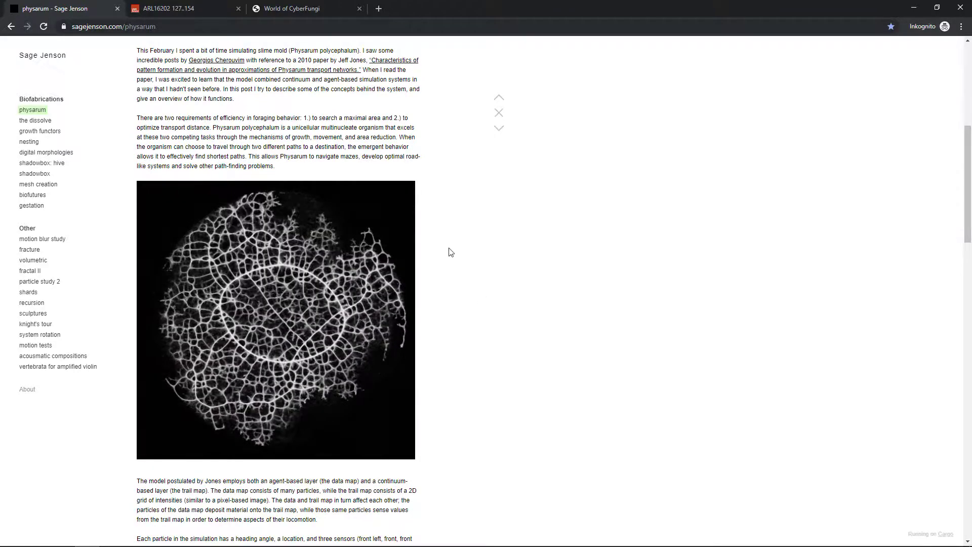
pyautogui.click(196, 6)
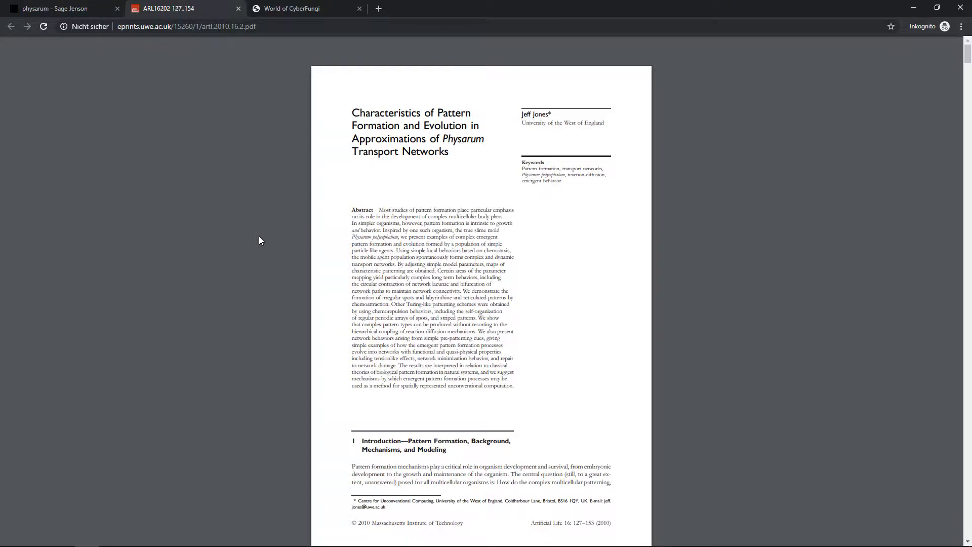
pyautogui.hotkey('ctrl', 'Tab')
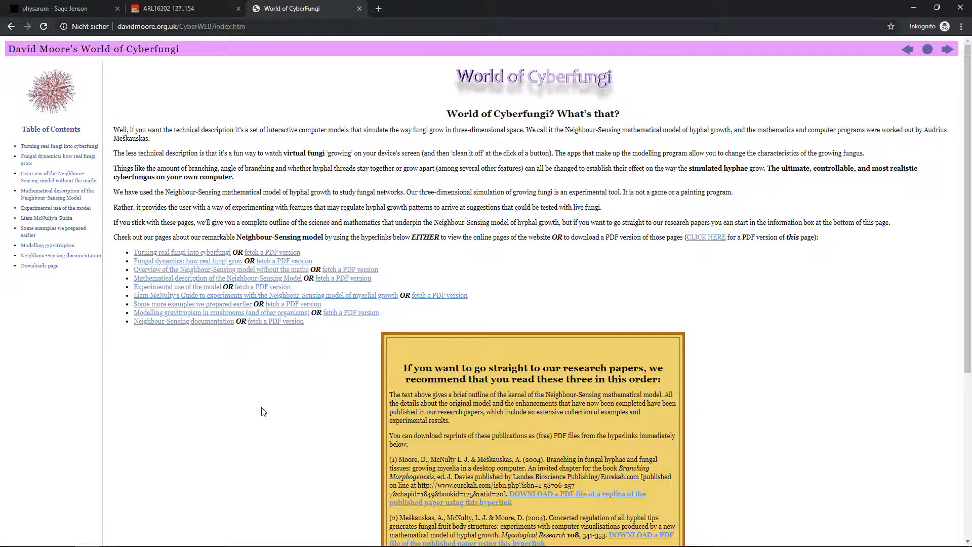
pyautogui.hotkey('ctrl', 'Tab')
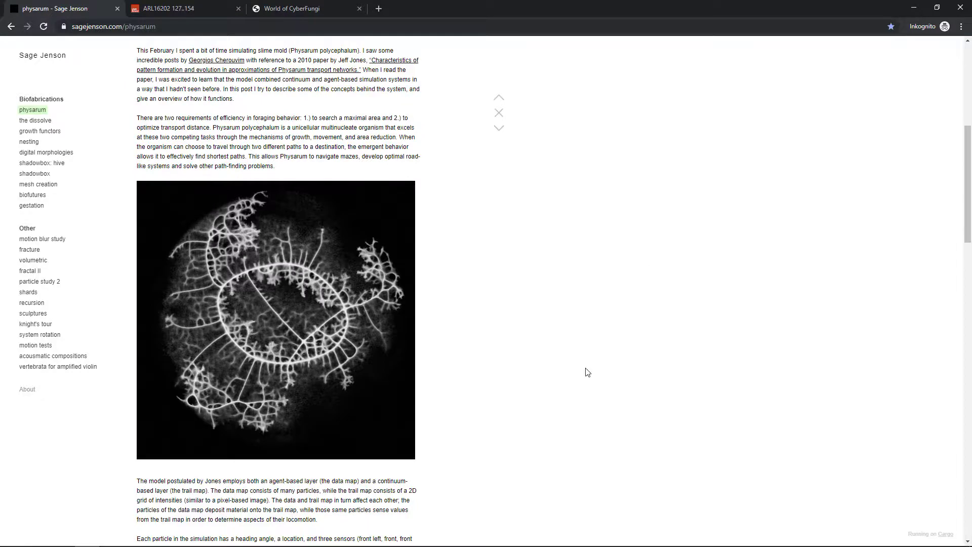
pyautogui.scroll(-3, 583, 388)
pyautogui.scroll(-5, 583, 388)
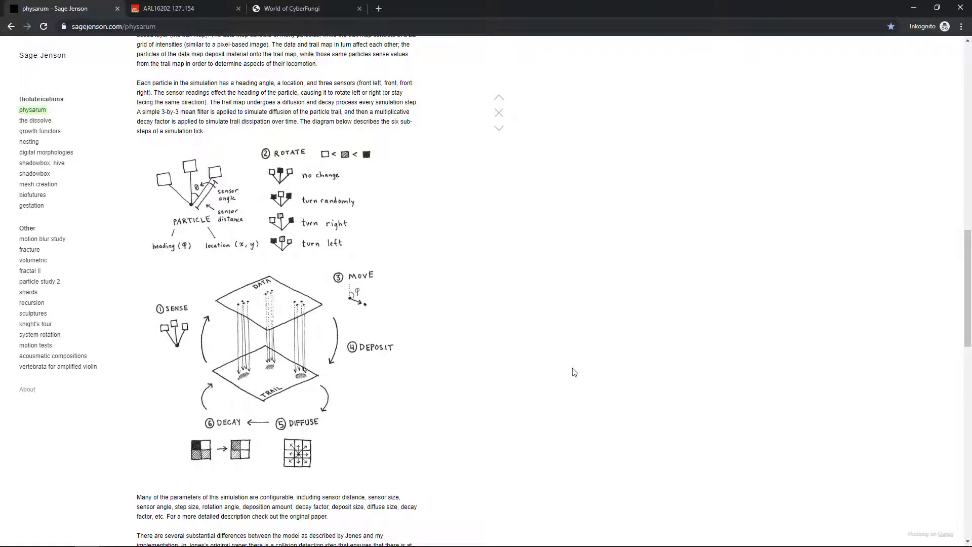
pyautogui.scroll(9, 532, 420)
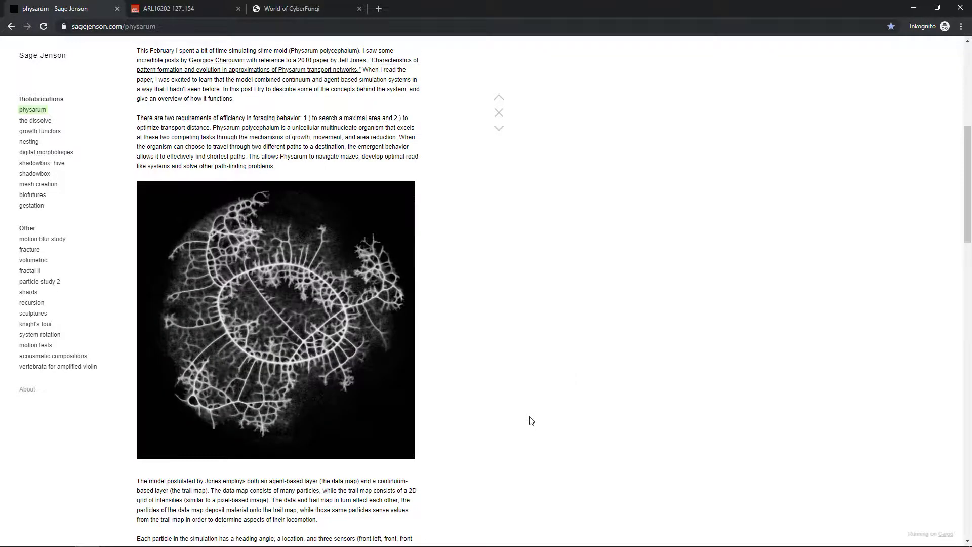
# Switch to Illustrator and read the Physarum_01.ai diagrams on particle rotation, sensing, turning, moving, blurring and attenuating grid values.
pyautogui.hotkey('alt', 'Tab')
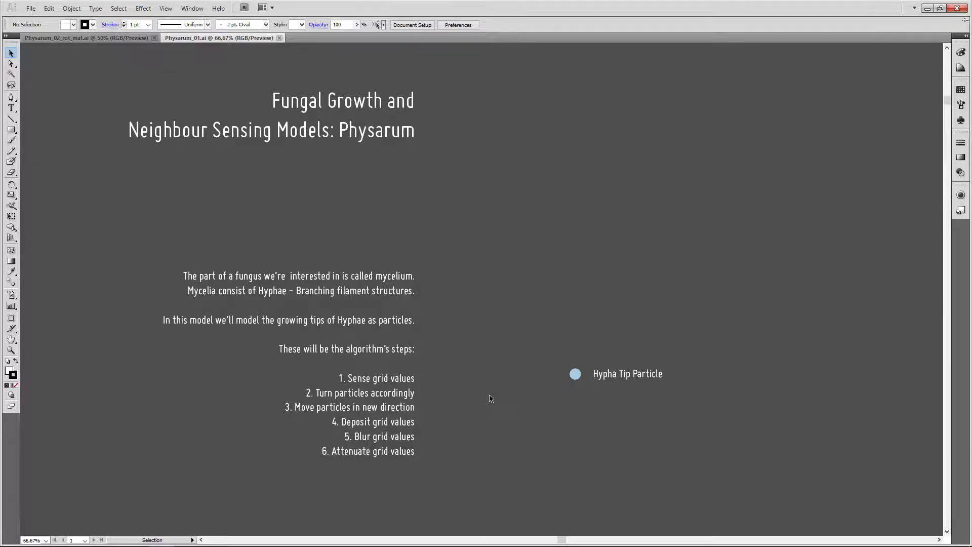
pyautogui.scroll(-8, 490, 399)
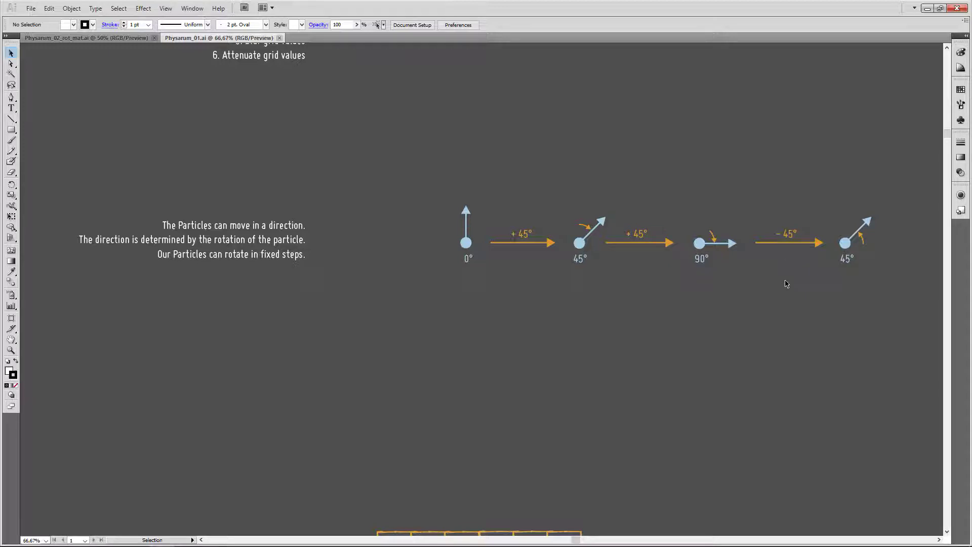
pyautogui.scroll(-8, 408, 410)
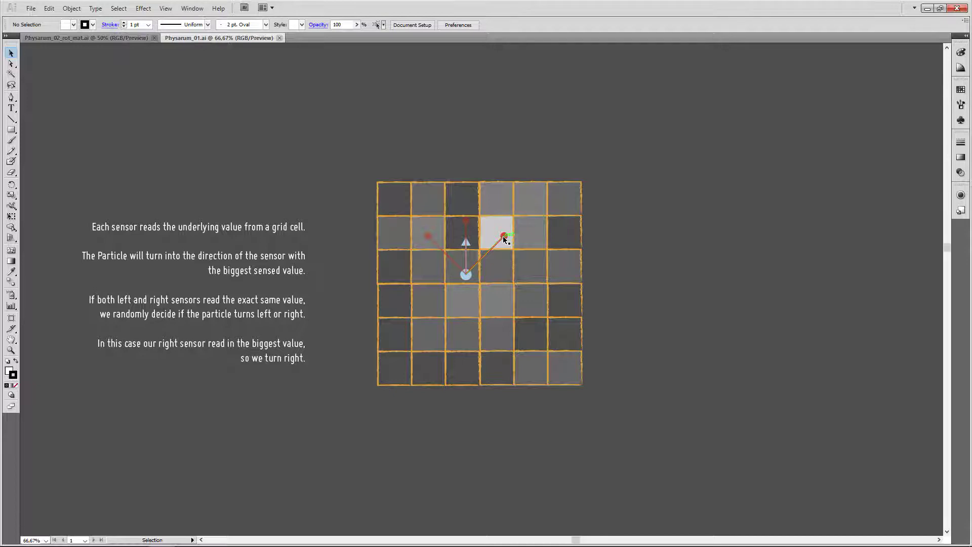
pyautogui.scroll(-10, 657, 223)
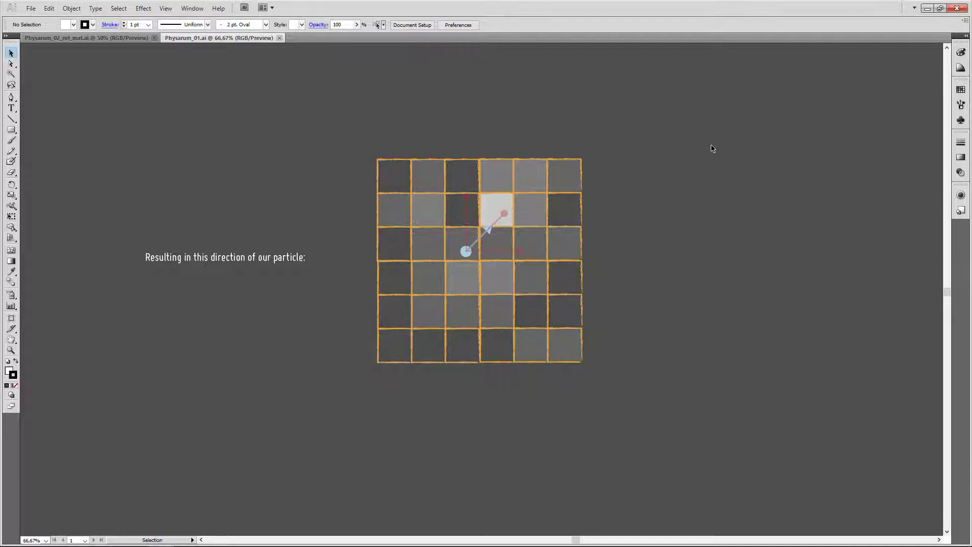
pyautogui.scroll(-5, 681, 257)
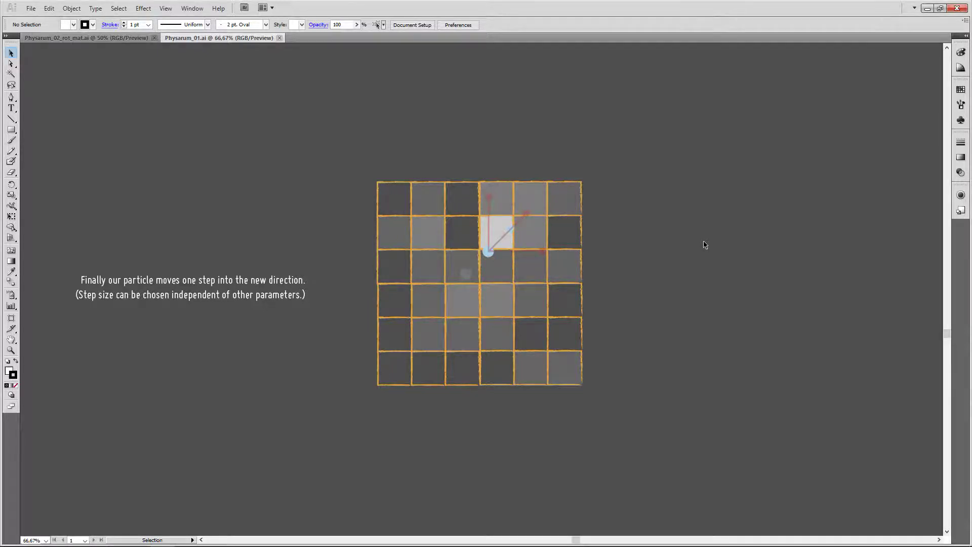
pyautogui.scroll(-5, 705, 245)
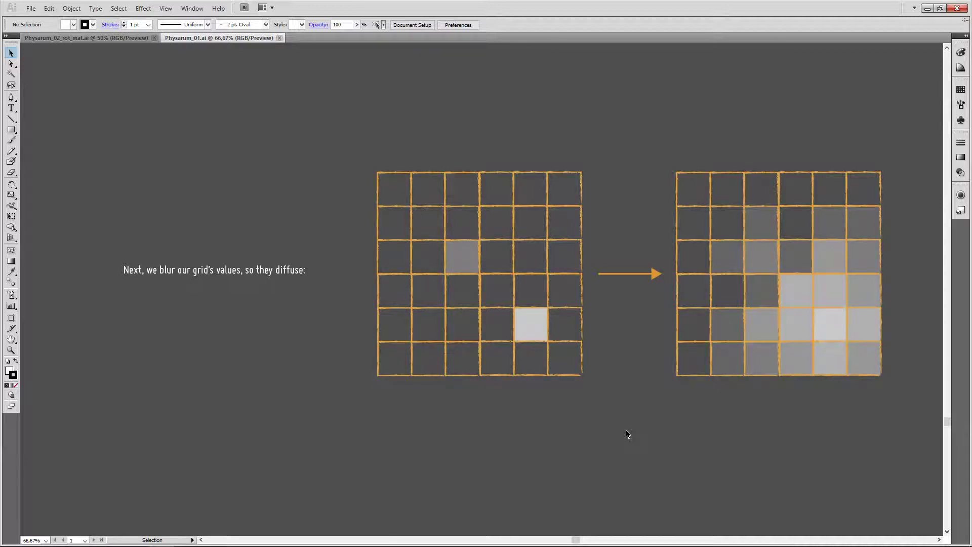
pyautogui.scroll(-10, 627, 434)
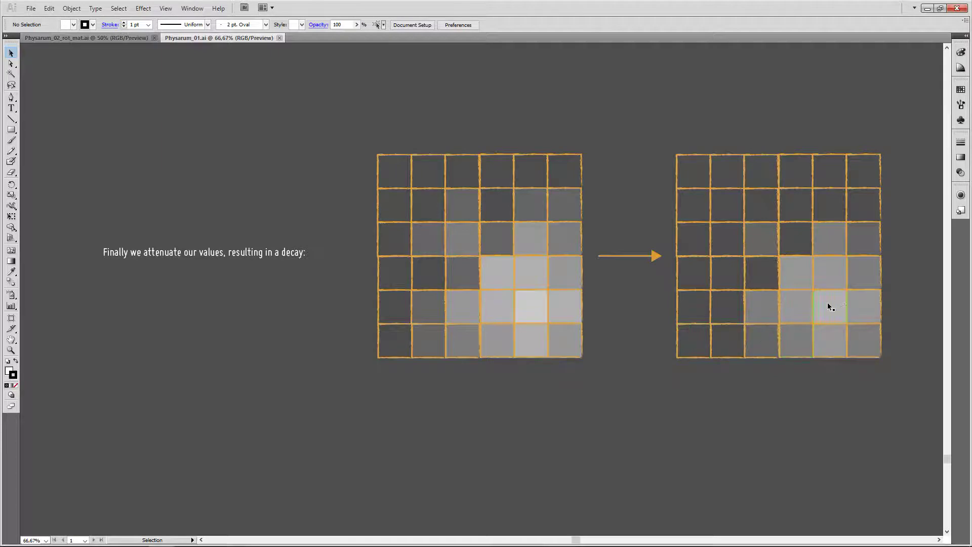
pyautogui.scroll(-5, 615, 446)
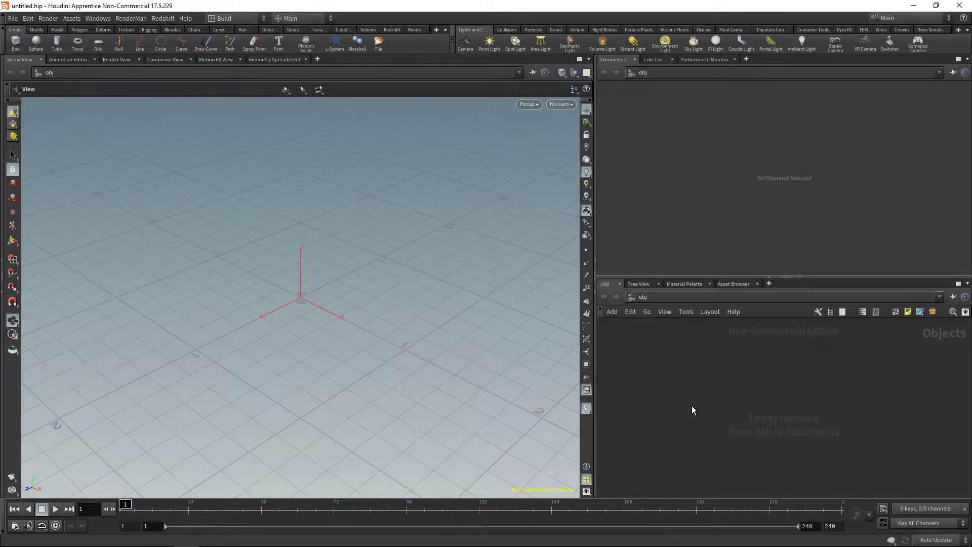
# Create a Geometry object in the empty Houdini scene and enter its network.
pyautogui.press('Tab')
pyautogui.write('geo')
pyautogui.press('Return')
pyautogui.click(691, 406)
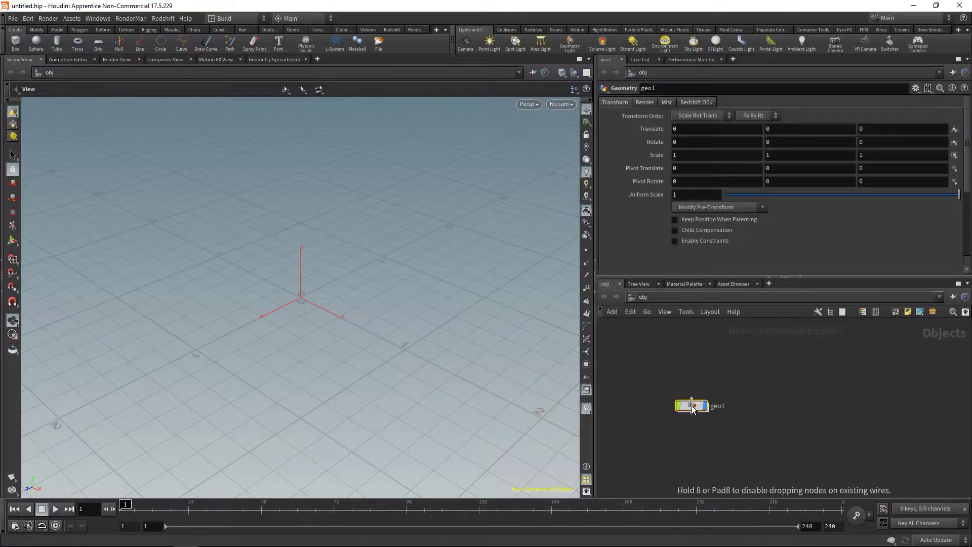
pyautogui.doubleClick(692, 406)
# Place an Add node in the geometry network and enable its Point 0 at the origin.
pyautogui.press('Tab')
pyautogui.write('ad')
pyautogui.press('Return')
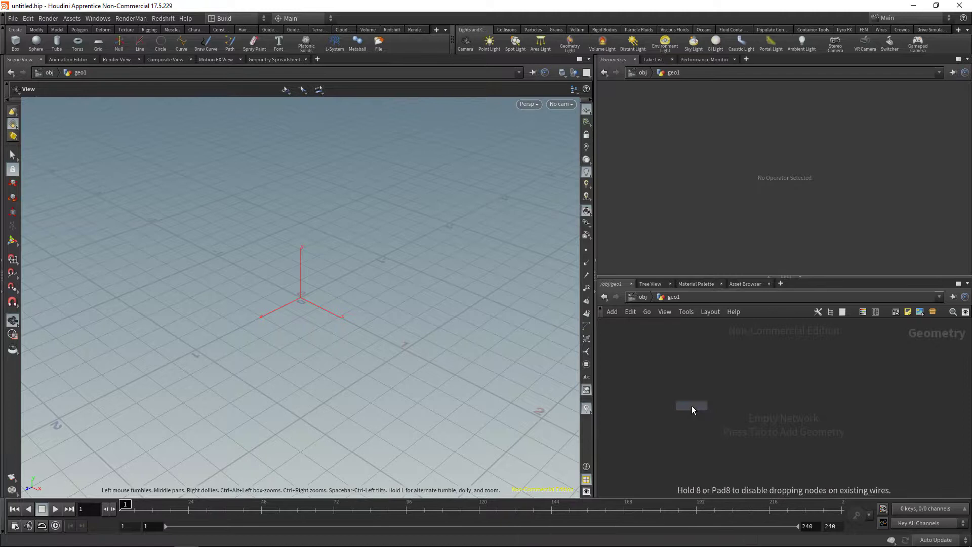
pyautogui.click(692, 407)
pyautogui.click(633, 141)
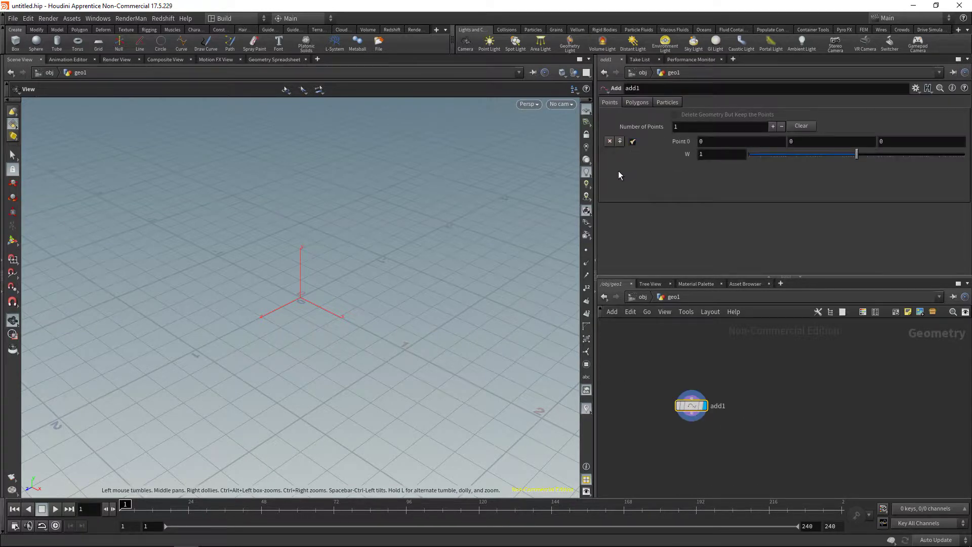
# Turn on point display in the viewport and increase the displayed point size.
pyautogui.click(587, 250)
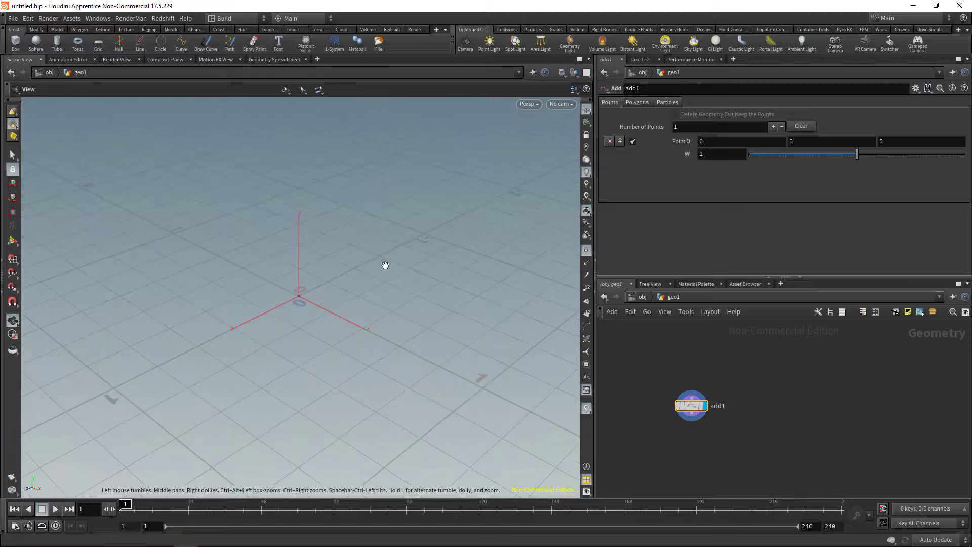
pyautogui.press('d')
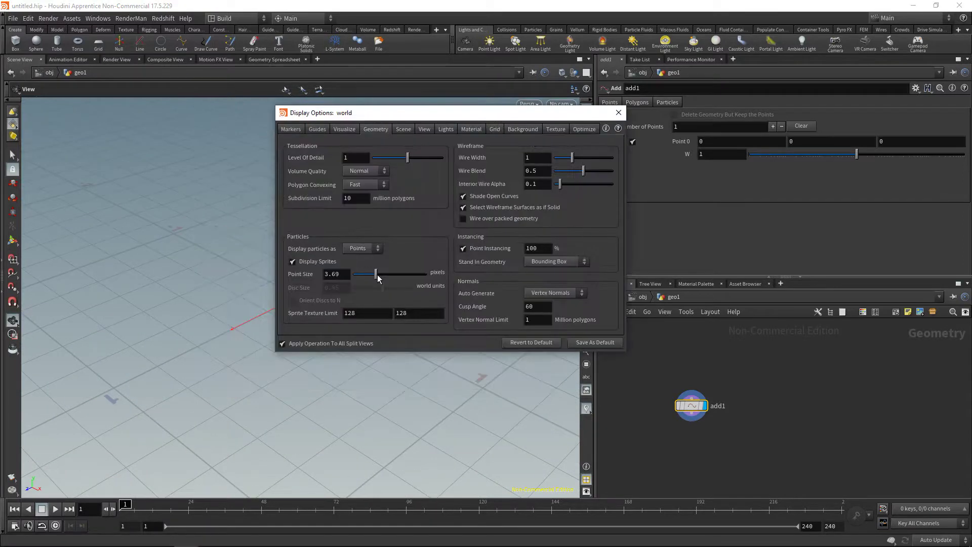
pyautogui.moveTo(369, 274); pyautogui.dragTo(402, 274)
pyautogui.press('Escape')
pyautogui.keyDown('alt'); pyautogui.moveTo(354, 304); pyautogui.dragTo(345, 282); pyautogui.keyUp('alt')
# Add a Point Wrangle directly below the Add node, connected to its output.
pyautogui.click(743, 405)
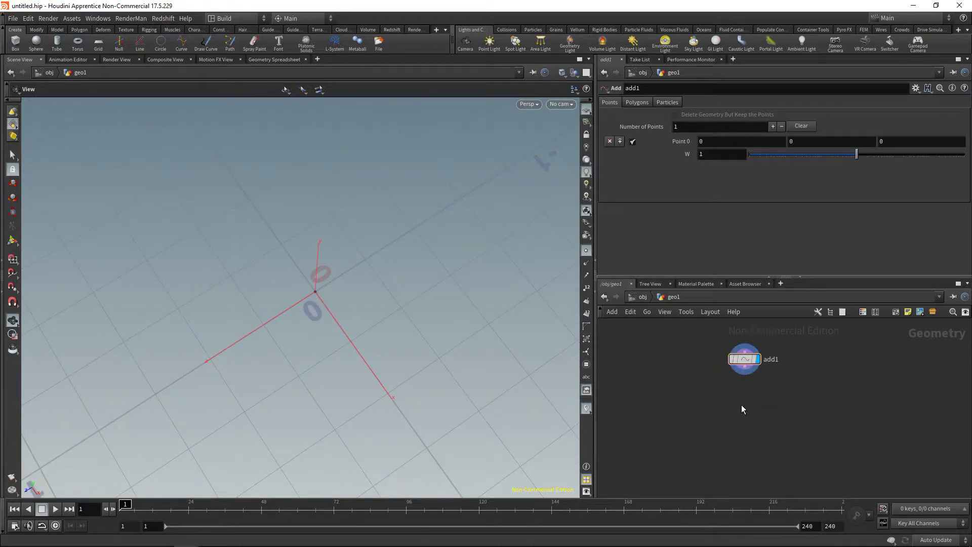
pyautogui.press('Tab')
pyautogui.write('pointwr')
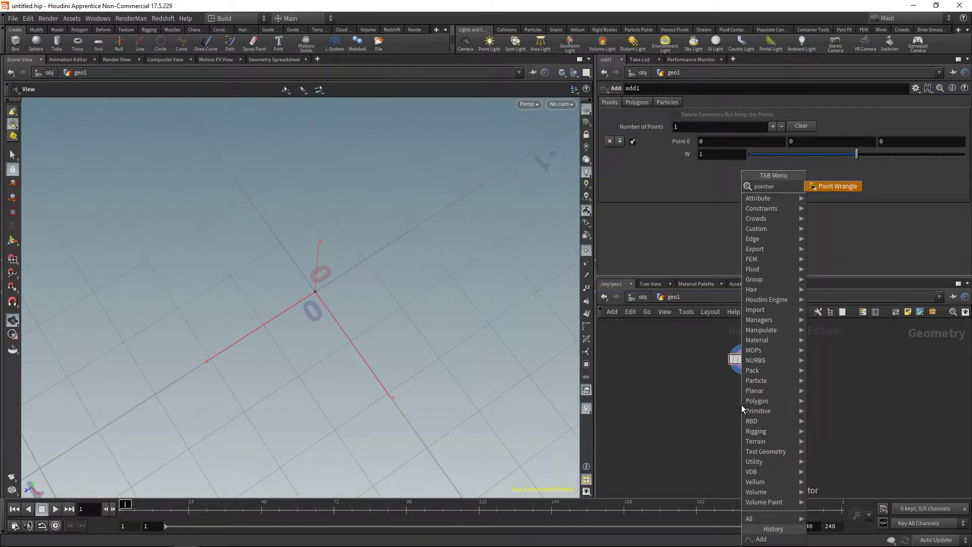
pyautogui.press('Return')
pyautogui.click(742, 402)
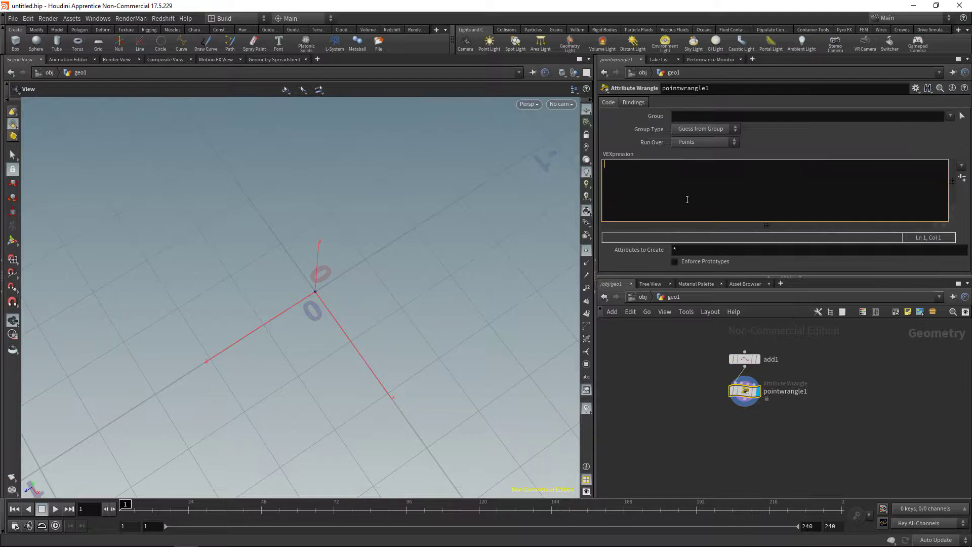
# Write the wrangle expression v@dir = {0,0,1}; to give the point a direction vector.
pyautogui.write('v@dir = {};')
pyautogui.press('Left')
pyautogui.press('Left')
pyautogui.write('0,0,1')
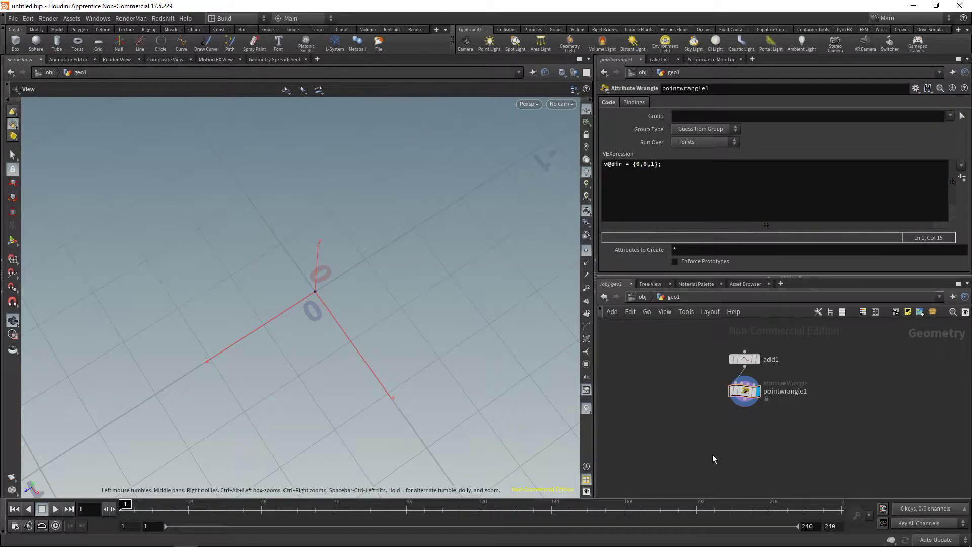
# Add a Visualize node after the direction wrangle.
pyautogui.press('Tab')
pyautogui.write('visua')
pyautogui.press('Return')
# Configure the visualizer as a Marker in Vector style for the dir attribute, with arrow tips shown.
pyautogui.click(653, 100)
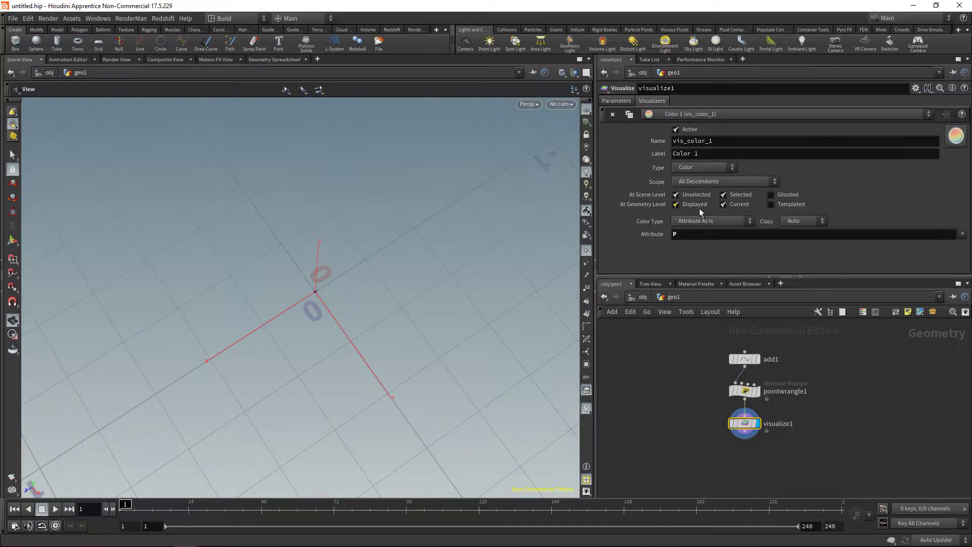
pyautogui.click(700, 169)
pyautogui.click(697, 177)
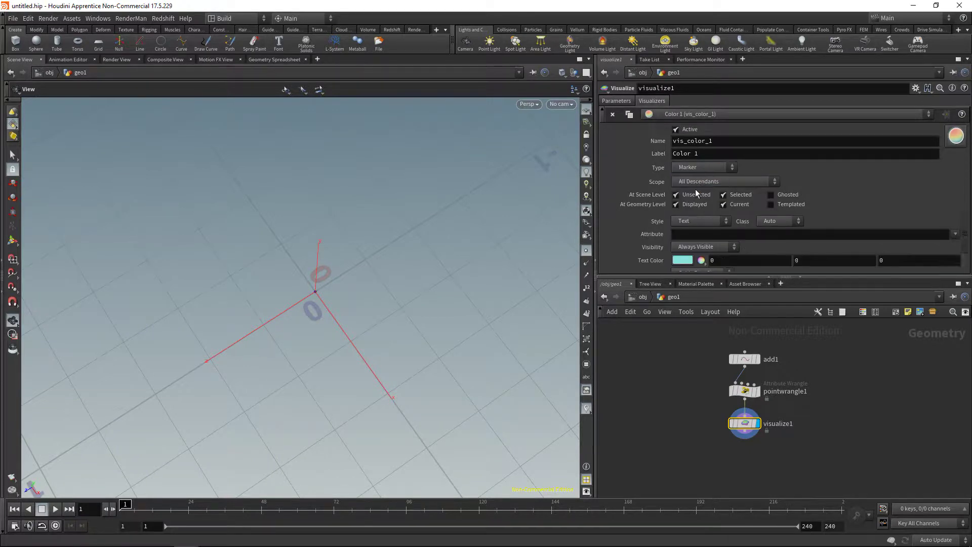
pyautogui.click(699, 221)
pyautogui.click(688, 271)
pyautogui.click(699, 234)
pyautogui.write('dir')
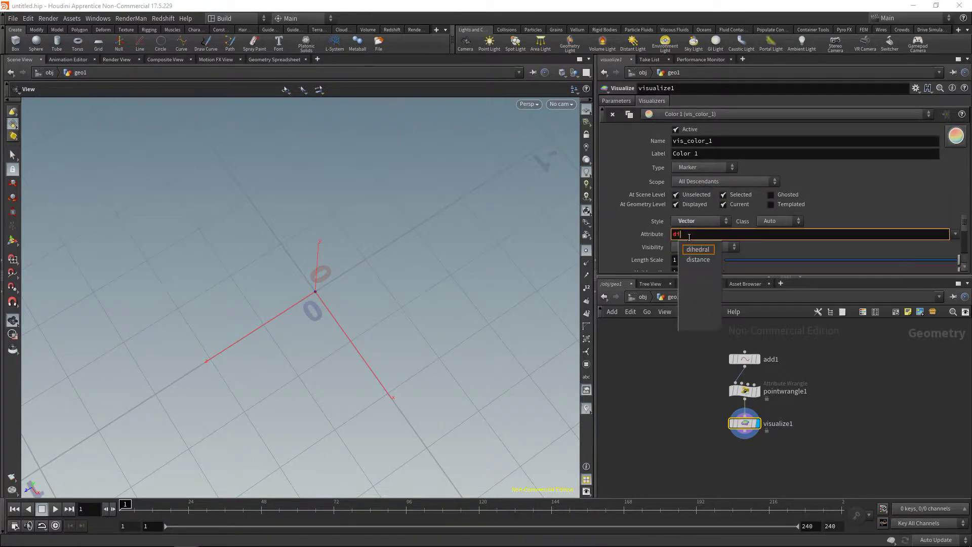
pyautogui.click(675, 390)
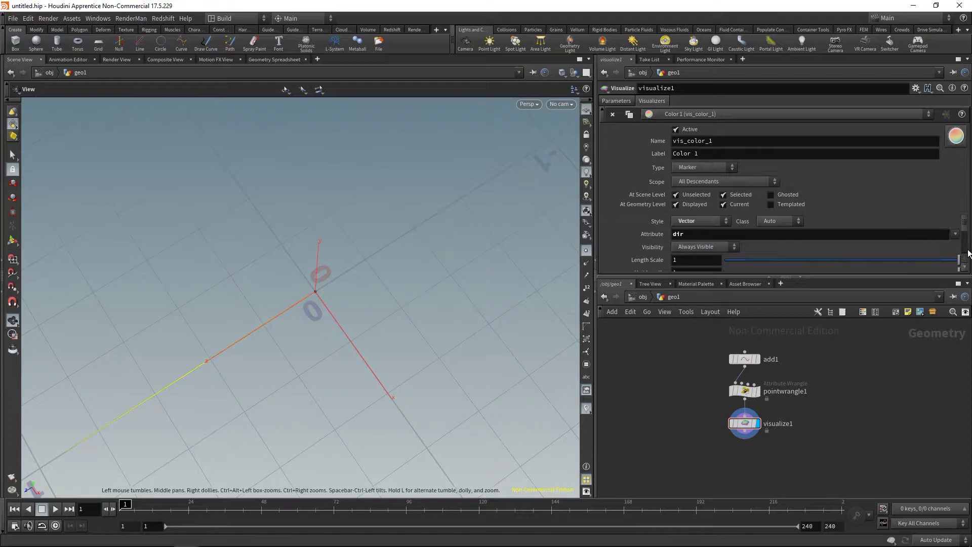
pyautogui.moveTo(914, 276); pyautogui.dragTo(914, 340)
pyautogui.moveTo(403, 349); pyautogui.dragTo(239, 323)
pyautogui.scroll(-3, 236, 350)
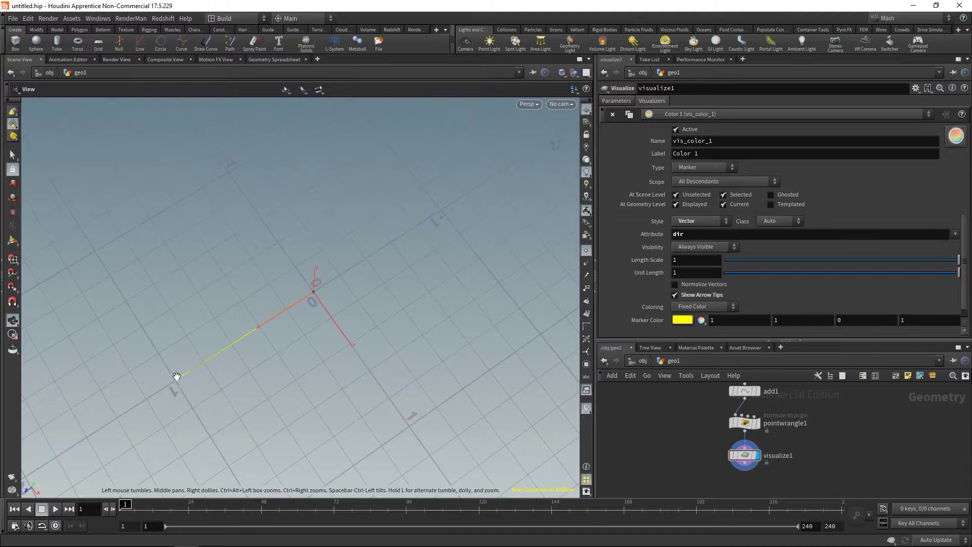
# Rename the point wrangle that sets the direction to init_dir.
pyautogui.doubleClick(787, 423)
pyautogui.write('in')
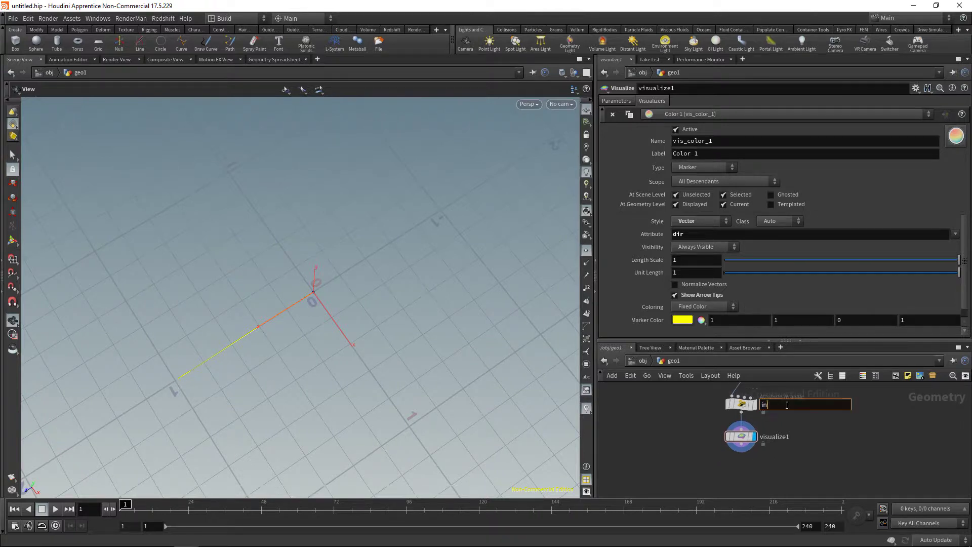
pyautogui.write('it_dir')
pyautogui.press('Return')
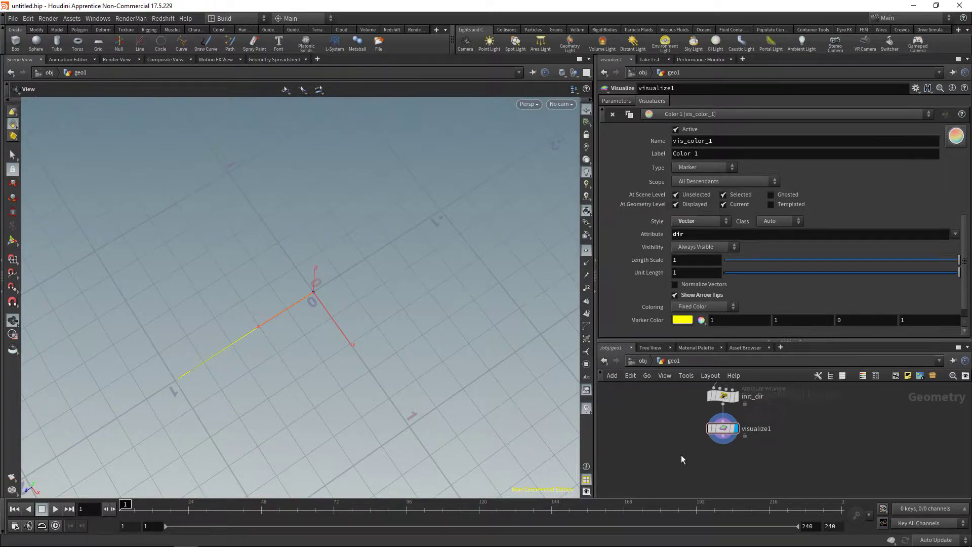
# Add a second Point Wrangle below the Visualize node and name it rot_mat.
pyautogui.press('Tab')
pyautogui.write('pointwr')
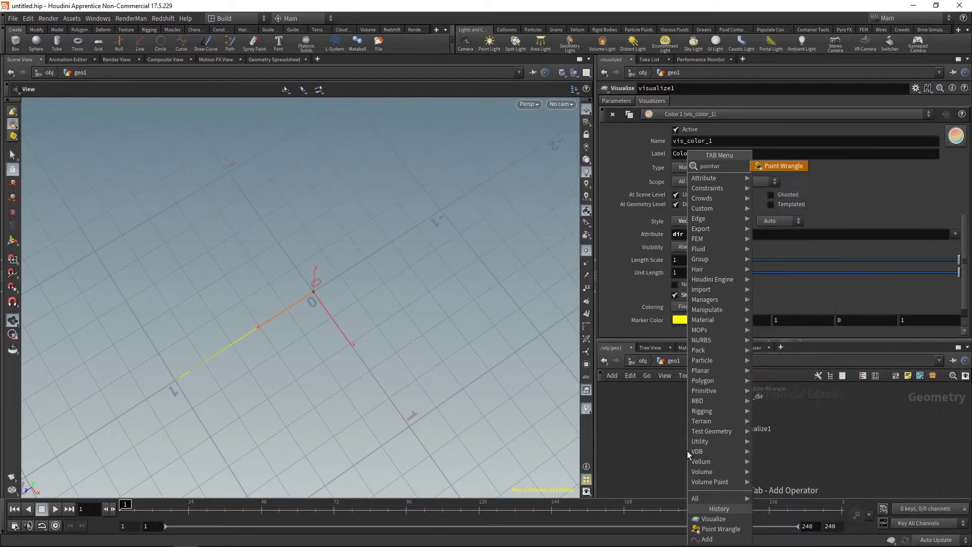
pyautogui.press('Return')
pyautogui.click(723, 460)
pyautogui.doubleClick(763, 460)
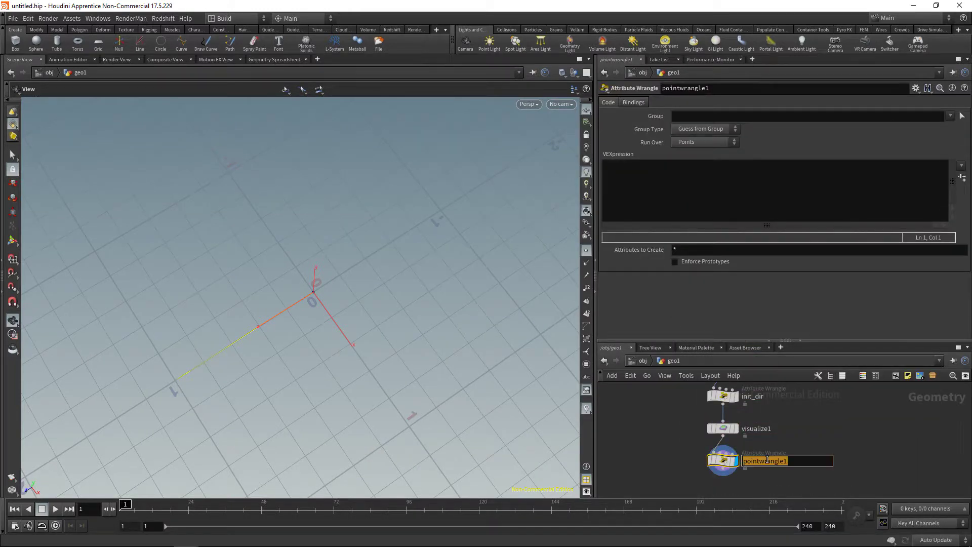
pyautogui.write('rot_mat')
pyautogui.press('Return')
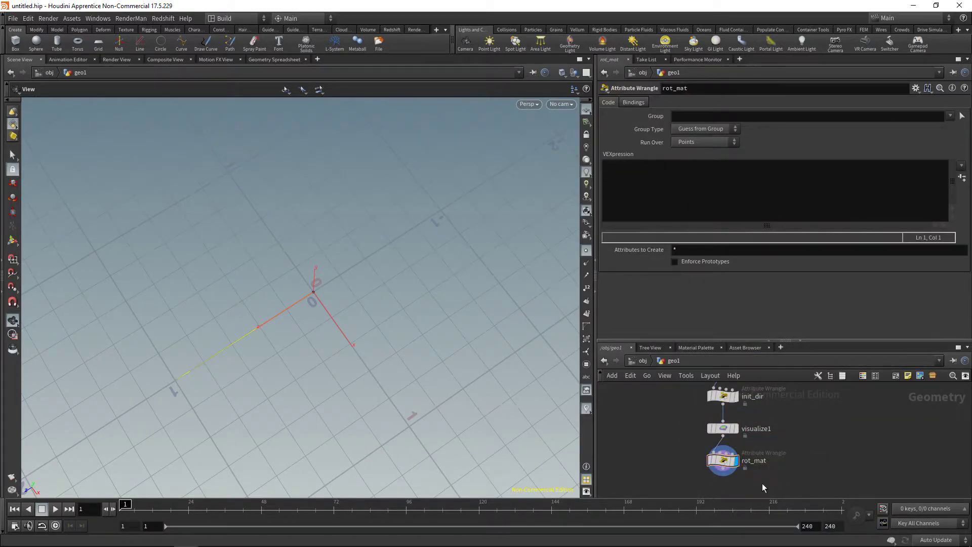
# Write float angle = chf("Angle"); in rot_mat and generate the Angle parameter for it.
pyautogui.click(673, 203)
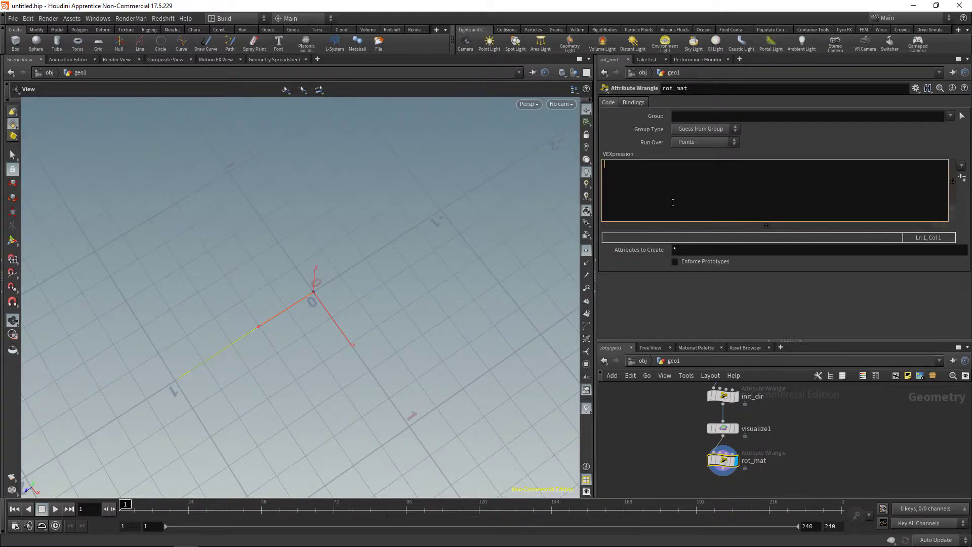
pyautogui.write('float angle =? ')
pyautogui.write('chf("");')
pyautogui.write('Angle");')
pyautogui.click(962, 178)
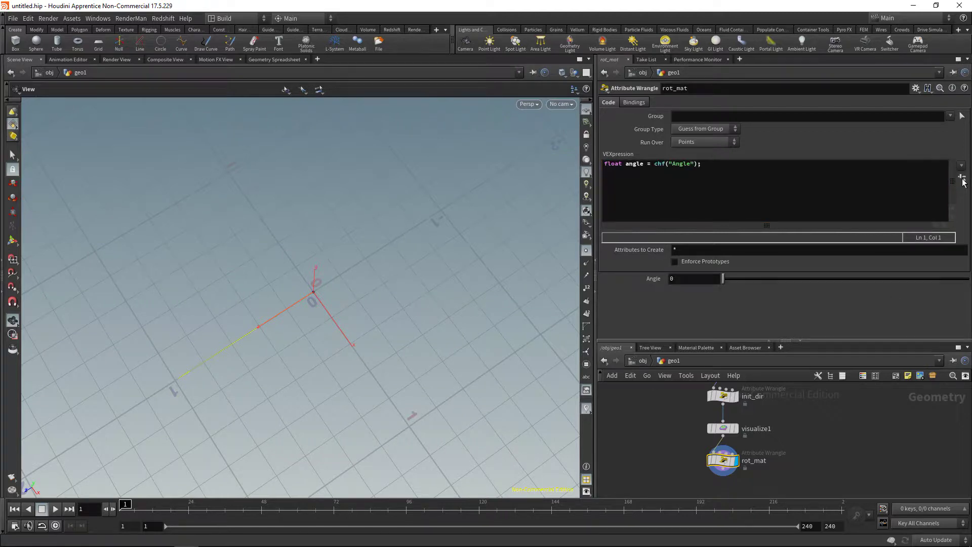
# Set the upper limit of the Angle parameter's range to 360 in rot_mat's parameter interface.
pyautogui.click(916, 88)
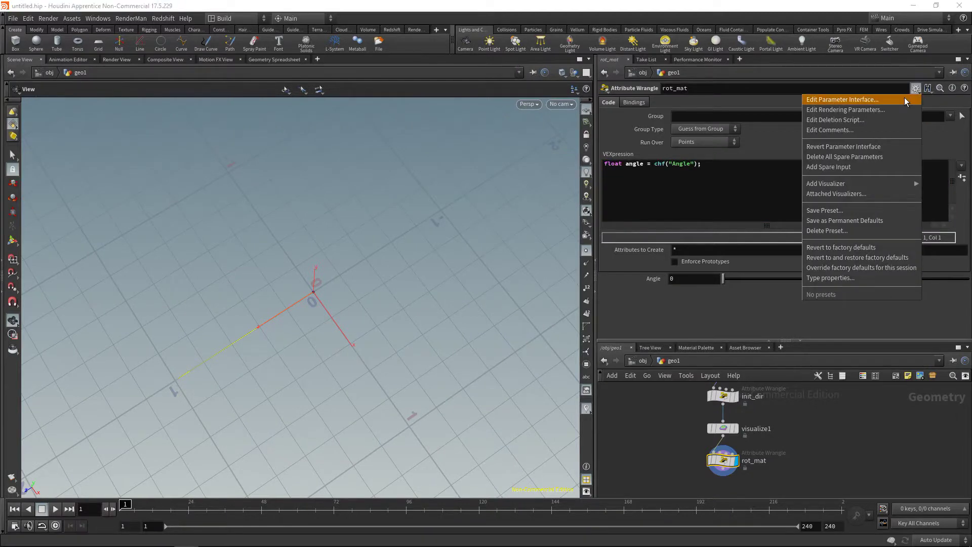
pyautogui.click(904, 98)
pyautogui.doubleClick(919, 222)
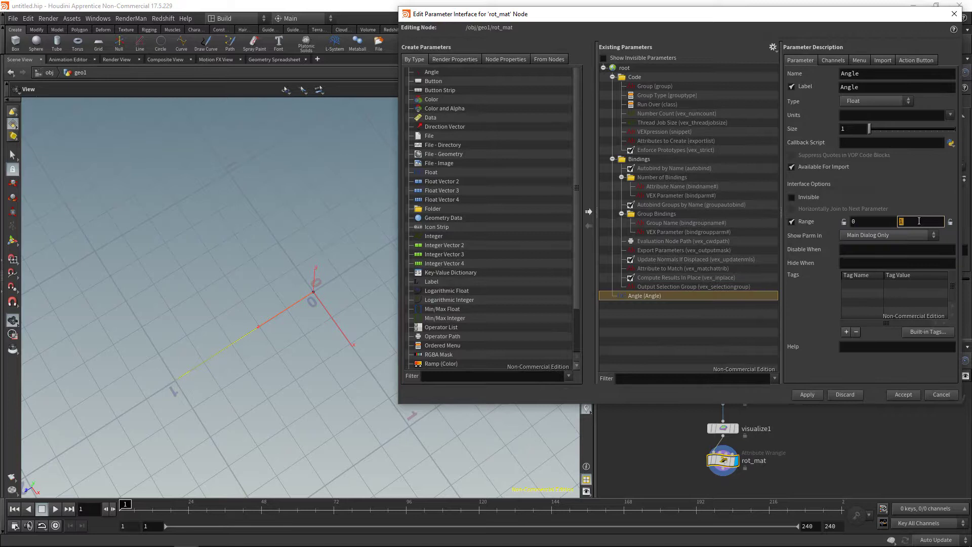
pyautogui.write('360')
pyautogui.click(903, 395)
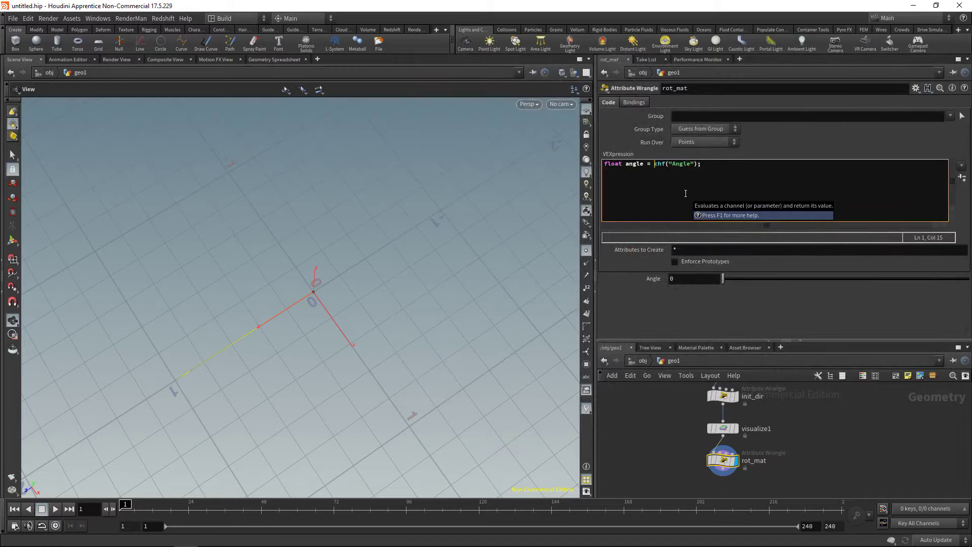
# Convert the angle to radians by wrapping the channel call as radians(chf("Angle")) in rot_mat's code.
pyautogui.write('radians(')
pyautogui.press('End')
pyautogui.press('Left')
pyautogui.write(')')
pyautogui.press('Left')
pyautogui.write(')')
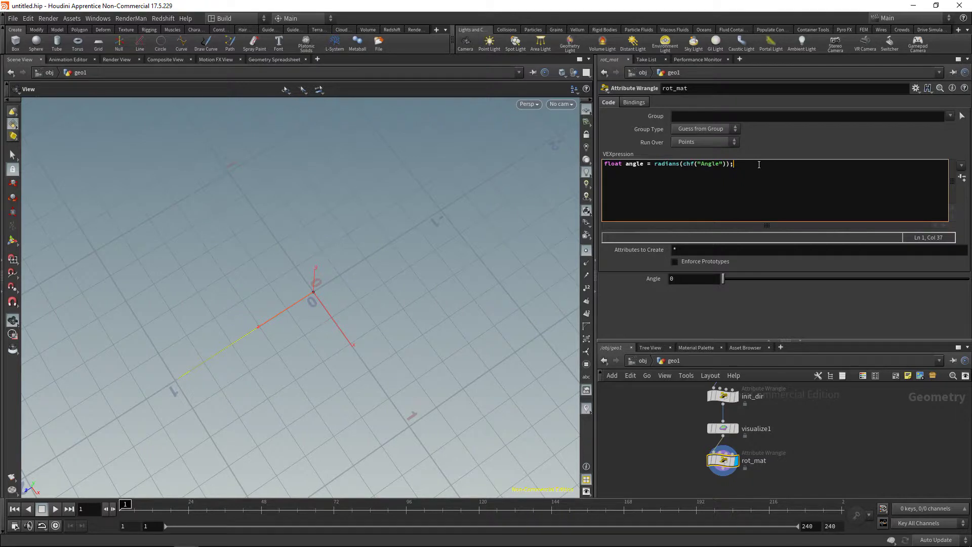
# Declare an identity matrix on the second code line with matrix3 rot = ident();.
pyautogui.press('Return')
pyautogui.write('matrix3 rot = ident();')
pyautogui.press('Down')
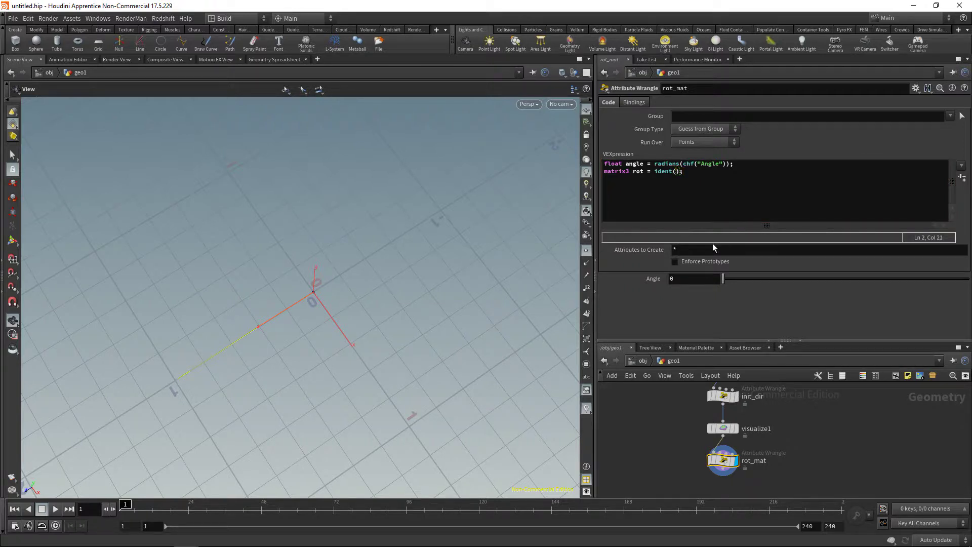
# Start a rotate call on the third code line with rot as its first argument and the remaining arguments left blank.
pyautogui.click(702, 174)
pyautogui.press('Return')
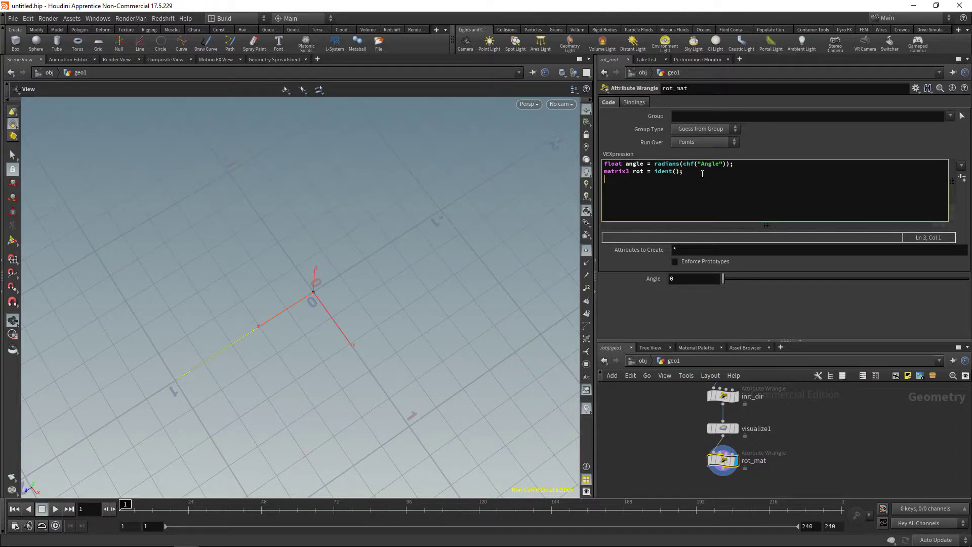
pyautogui.write('rotate')
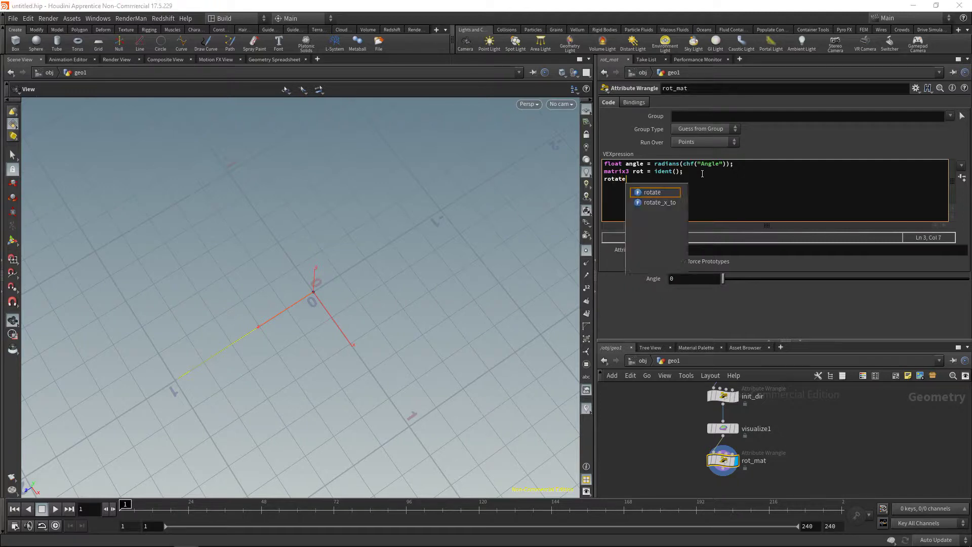
pyautogui.write('()')
pyautogui.write('rot')
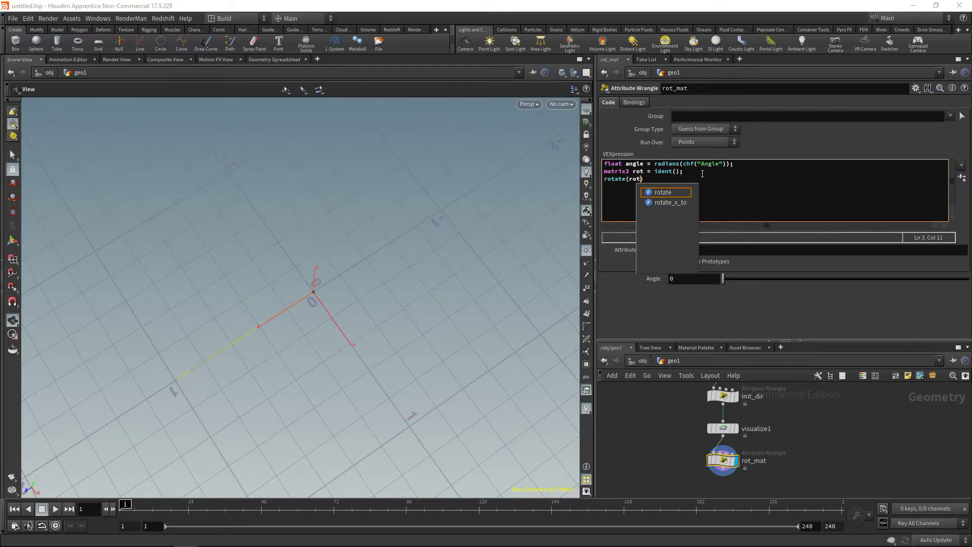
pyautogui.write(', ')
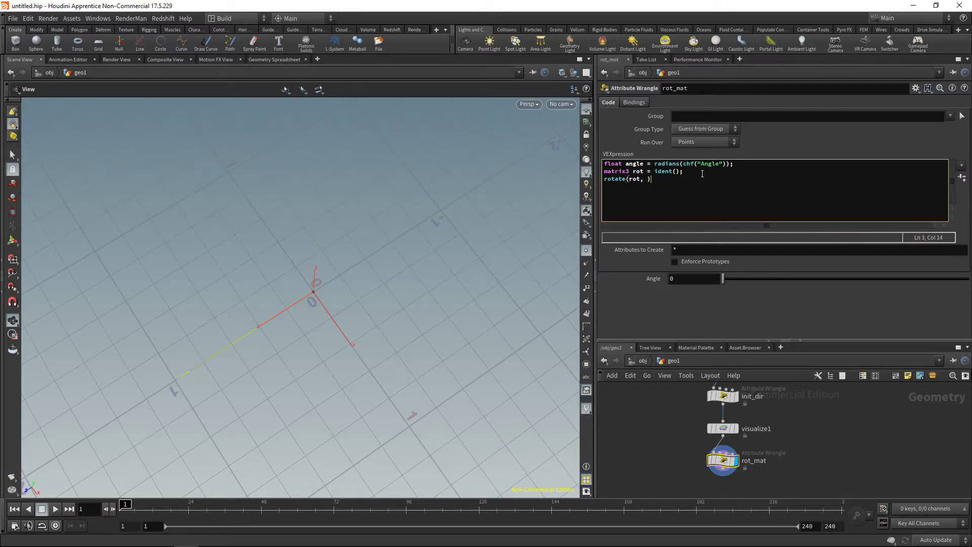
pyautogui.write(';')
# Open the VEX help page for the rotate function and examine which arguments it takes.
pyautogui.press('Left')
pyautogui.press('Left')
pyautogui.press('Left')
pyautogui.press('Left')
pyautogui.press('Left')
pyautogui.press('Left')
pyautogui.press('Left')
pyautogui.press('Left')
pyautogui.press('F1')
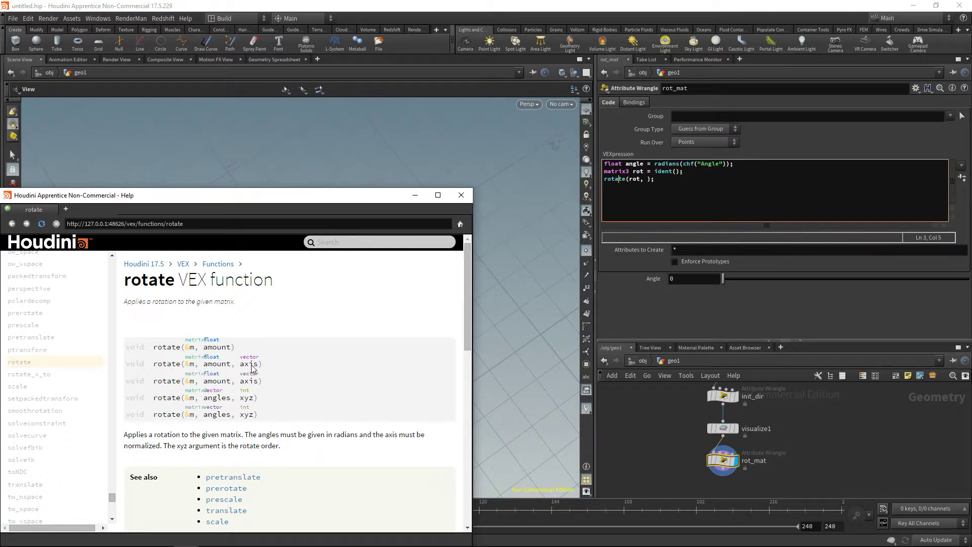
# Complete the rotate call with angle as the amount and {0,1,0} as the axis.
pyautogui.click(651, 193)
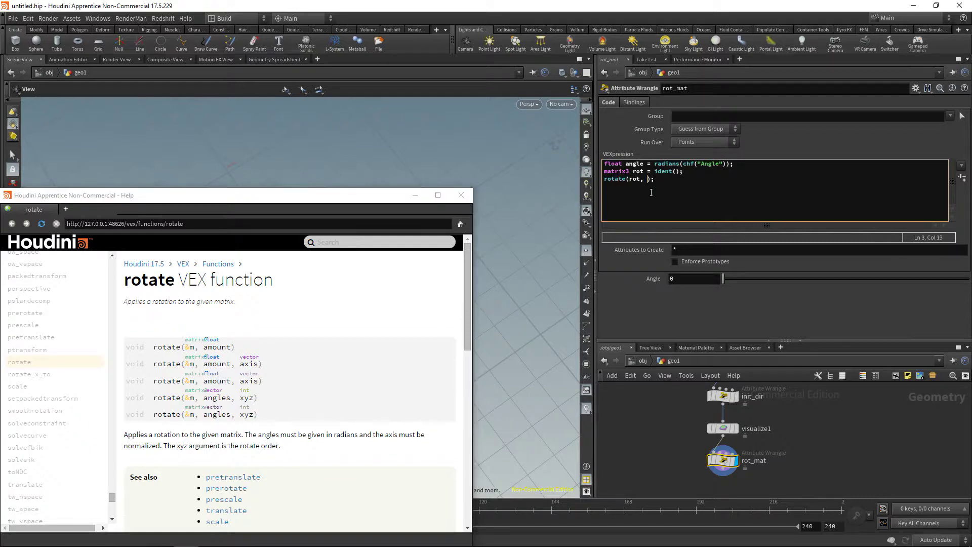
pyautogui.write('angle')
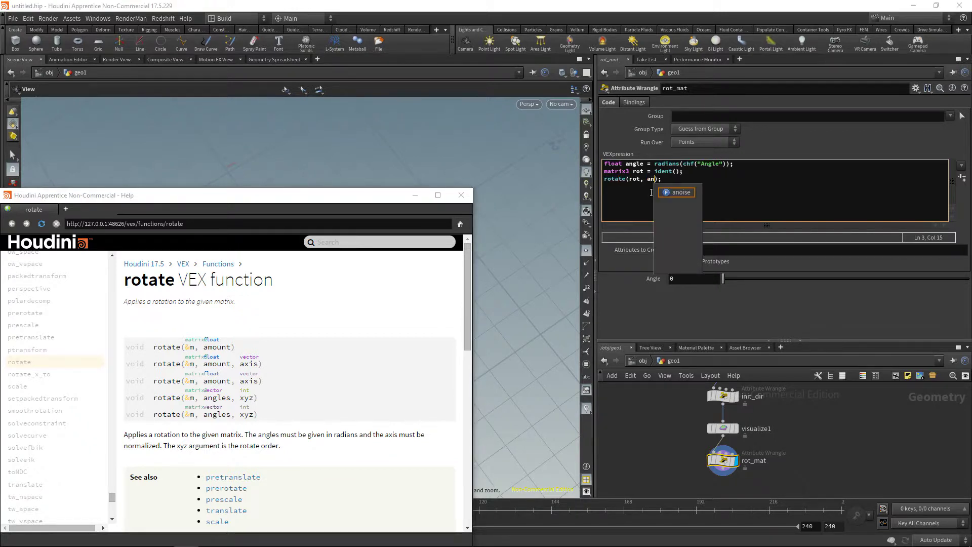
pyautogui.write(', {}')
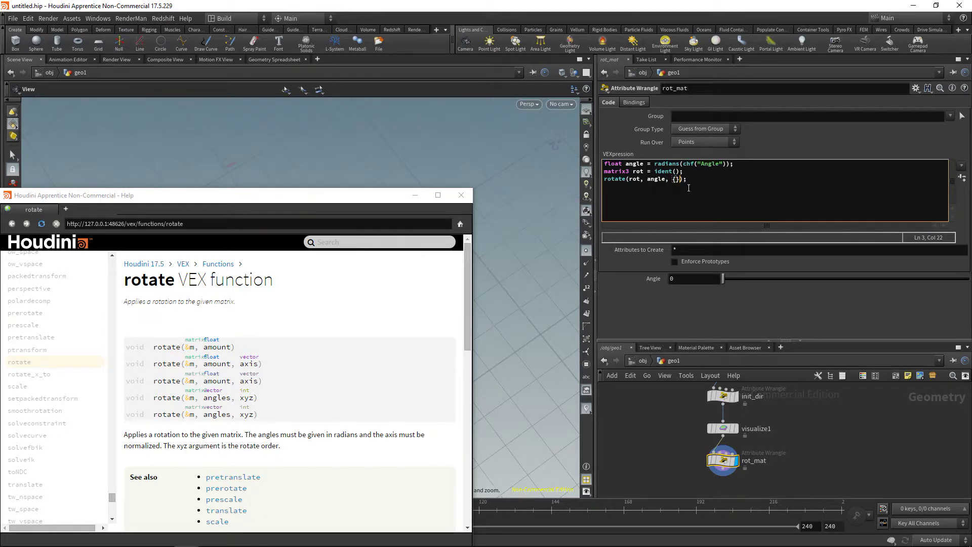
pyautogui.write('0,1,0')
pyautogui.click(680, 325)
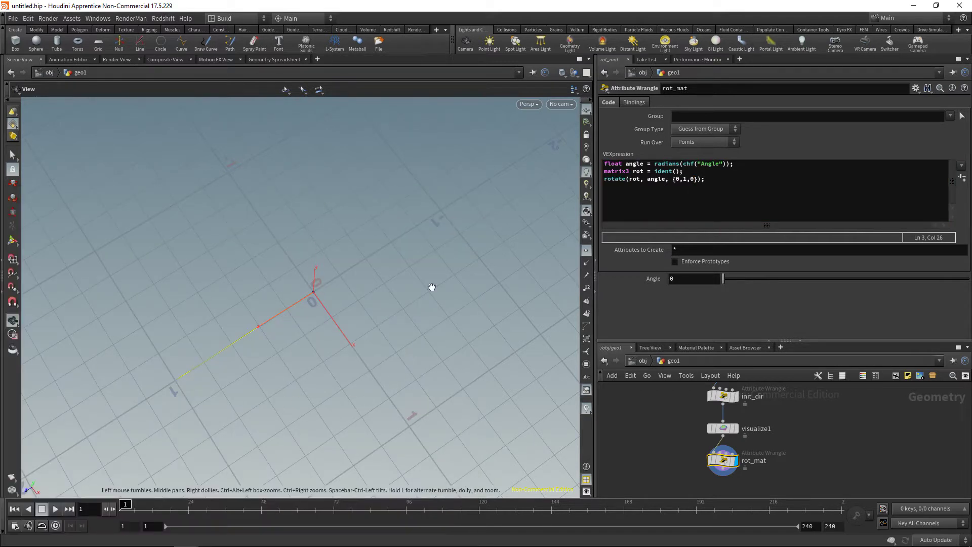
# Store the matrix as a point attribute with 3@rot = rot; and set rot_mat's Angle to 20.
pyautogui.click(724, 180)
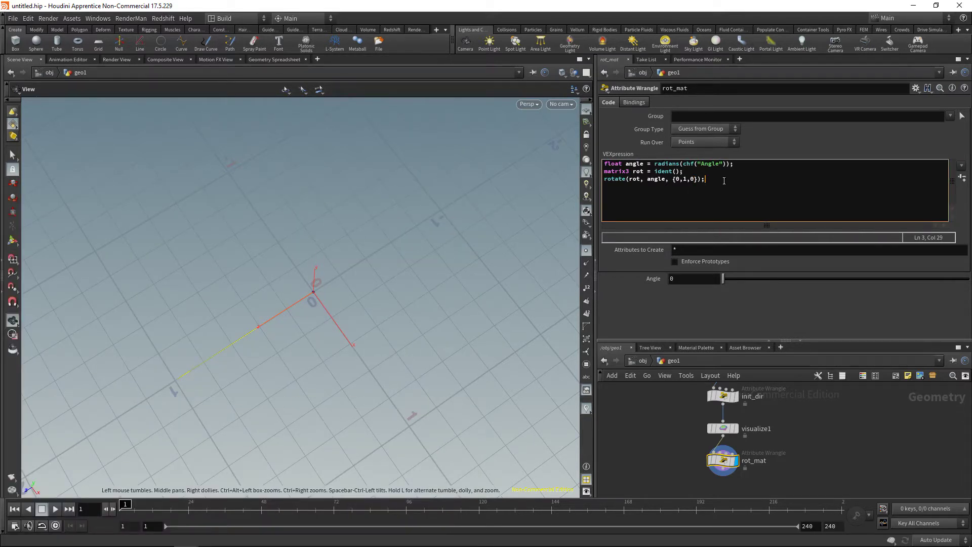
pyautogui.press('Return')
pyautogui.press('Return')
pyautogui.write('3@rot = rot;')
pyautogui.middleClick(727, 460)
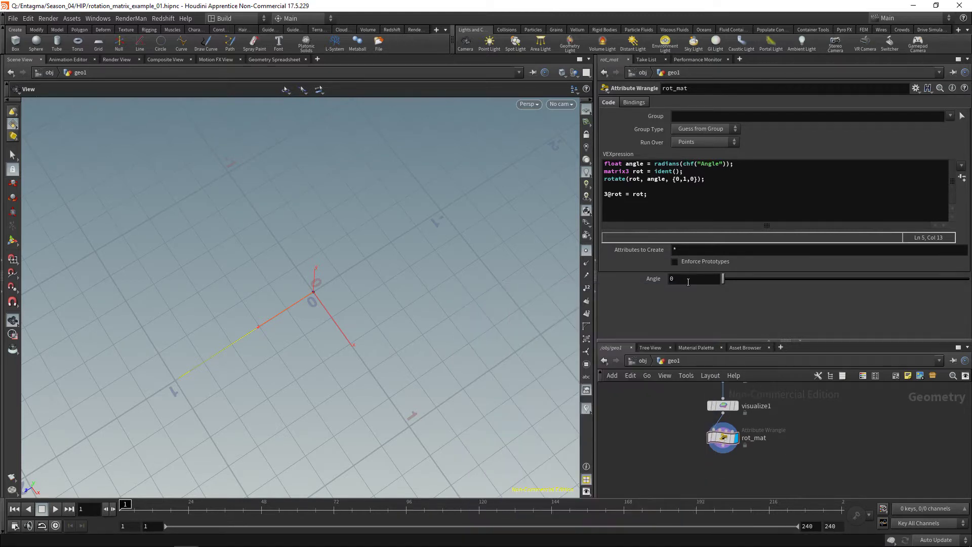
pyautogui.click(686, 279)
pyautogui.write('20')
pyautogui.press('Return')
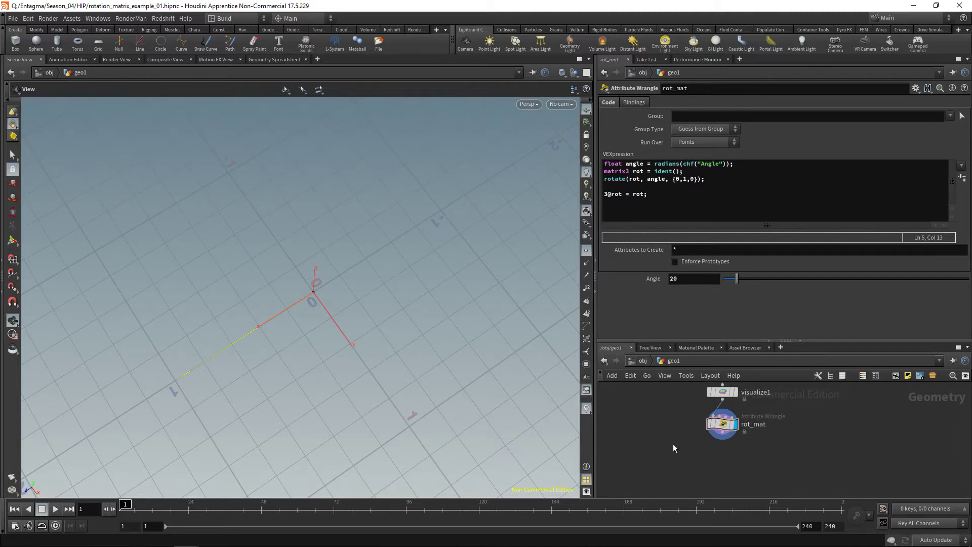
# Add a Point Wrangle below rot_mat and name it rotate_dir.
pyautogui.press('Tab')
pyautogui.write('point wrangle')
pyautogui.press('Return')
pyautogui.doubleClick(762, 458)
pyautogui.write('ro')
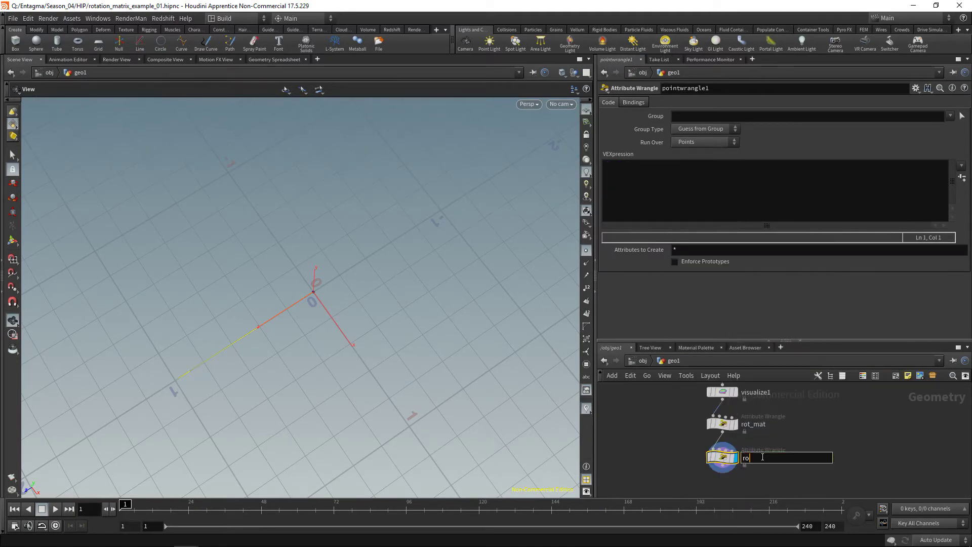
pyautogui.write('tate_dir')
pyautogui.press('Return')
# Multiply the direction by the matrix in rotate_dir's code with v@dir *= 3@rot;.
pyautogui.click(643, 176)
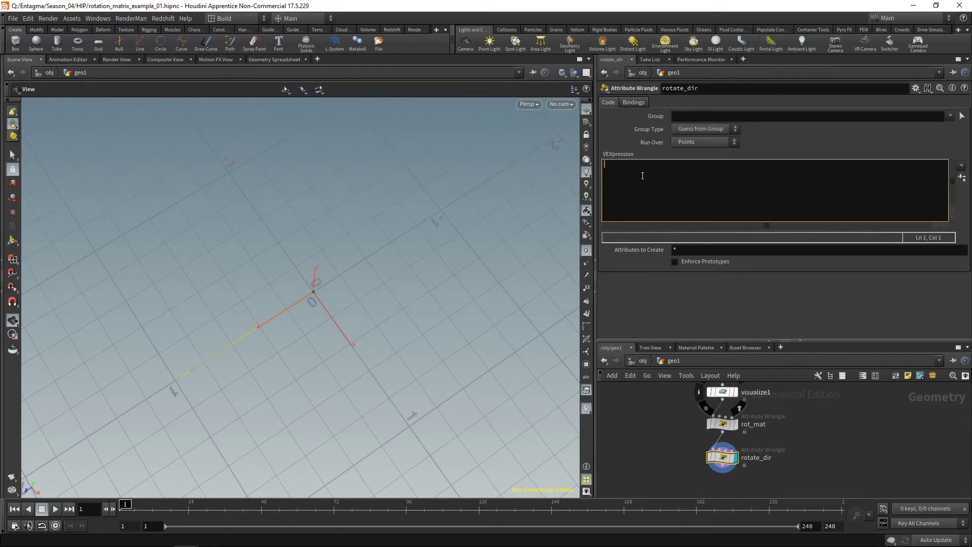
pyautogui.write('v')
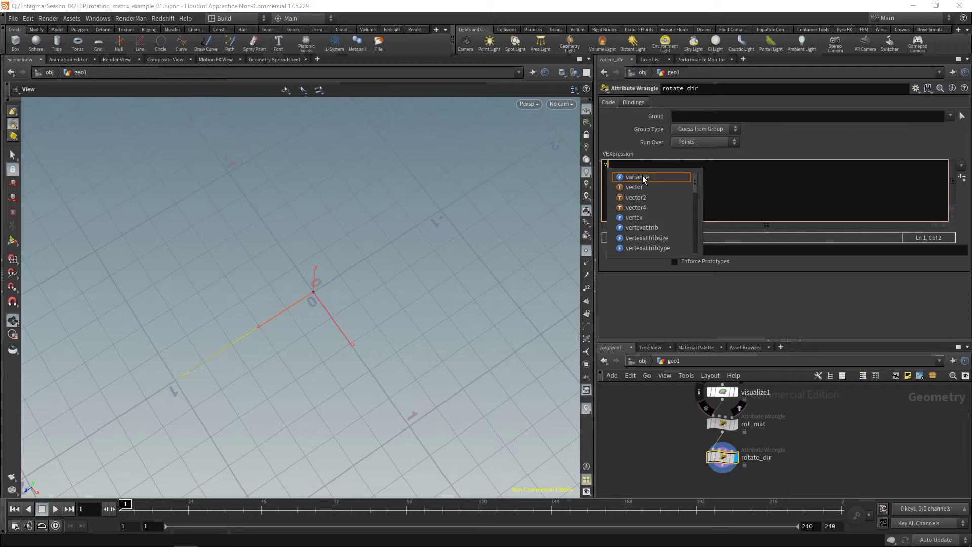
pyautogui.write('@dir *= ')
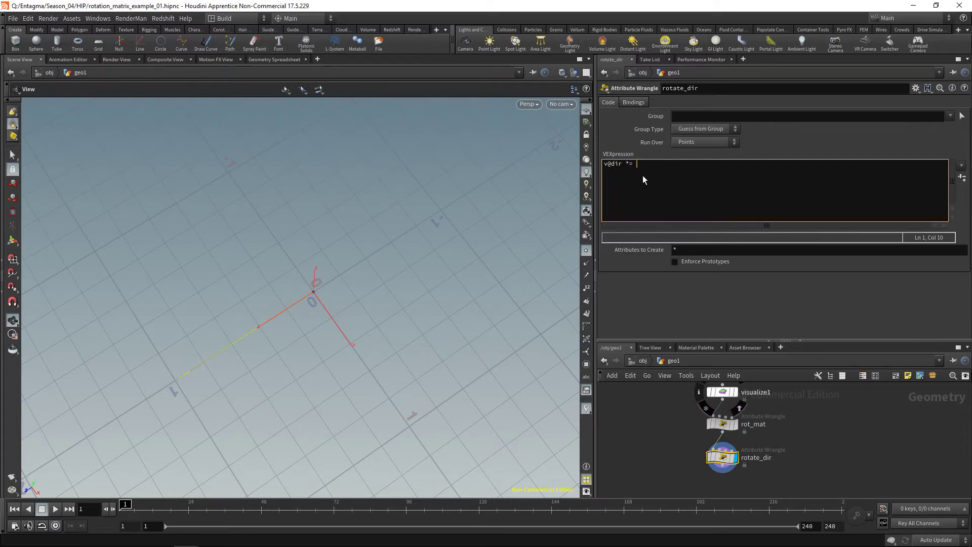
pyautogui.write('3@rot;')
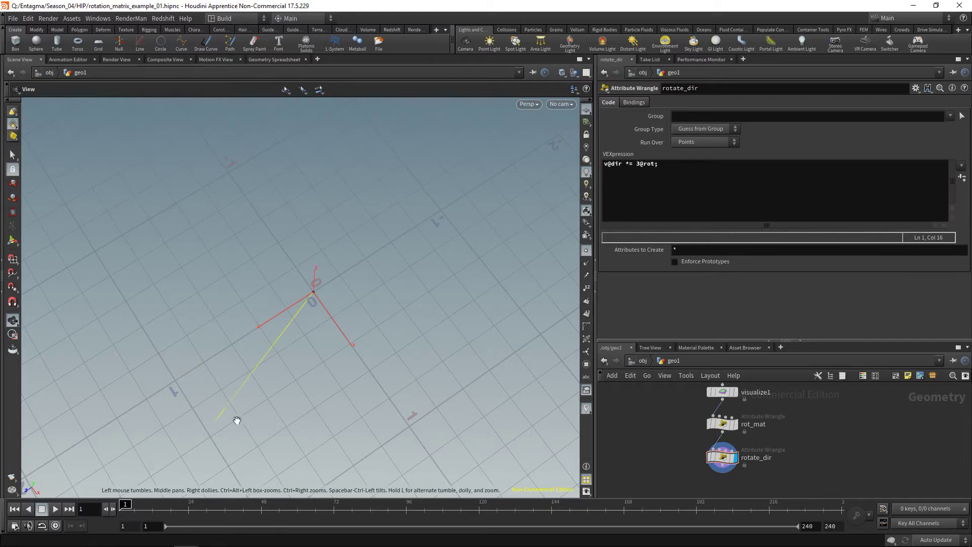
# Set the Angle of the rot_mat node to 22.
pyautogui.click(723, 423)
pyautogui.moveTo(737, 279)
pyautogui.mouseDown()
pyautogui.moveTo(969, 278)
pyautogui.moveTo(738, 278)
pyautogui.mouseUp()
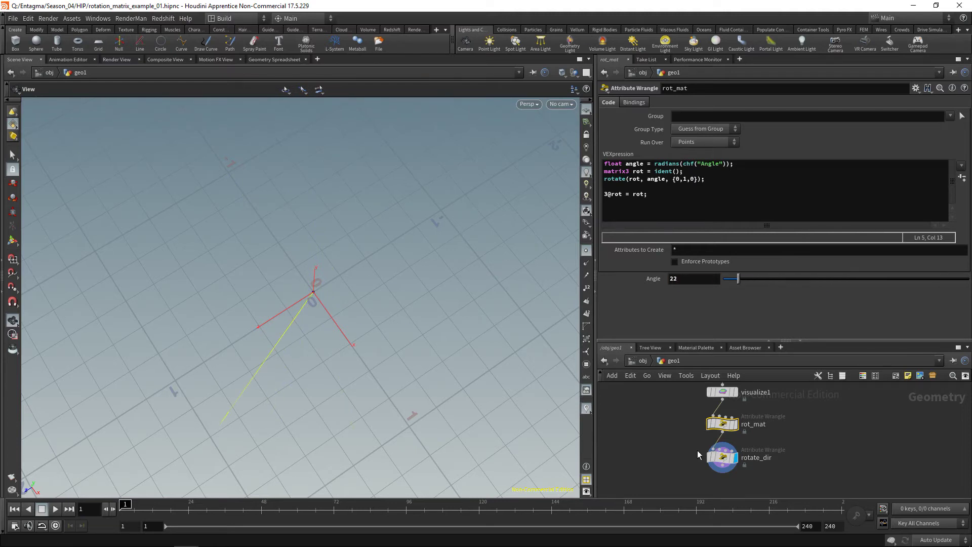
# Duplicate the rotate_dir wrangle and wire the copy below the original.
pyautogui.moveTo(697, 450); pyautogui.dragTo(699, 429, button='middle')
pyautogui.click(724, 426)
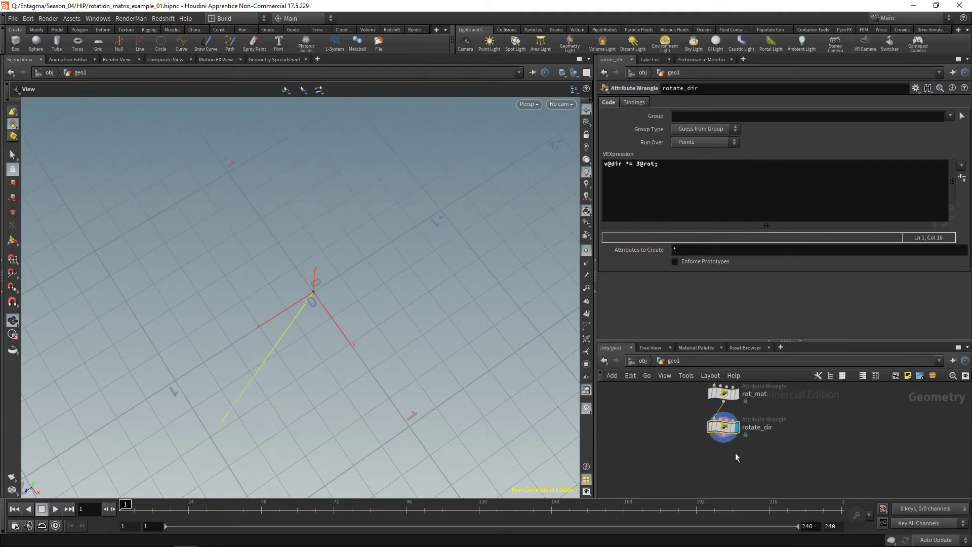
pyautogui.hotkey('ctrl', 'c')
pyautogui.click(723, 442)
pyautogui.hotkey('ctrl', 'v')
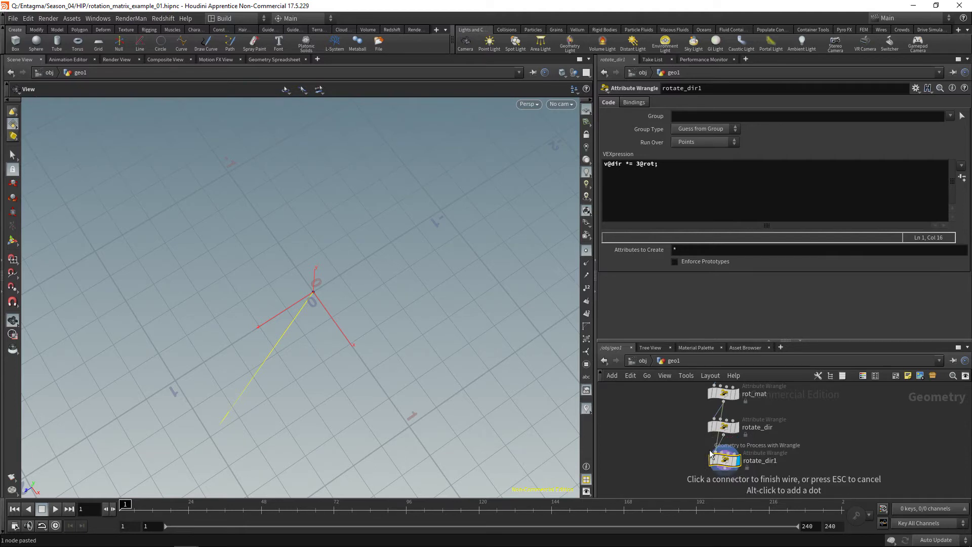
pyautogui.click(711, 453)
# Duplicate the rotate_dir1 wrangle, connect the copy beneath it and align it with the node chain.
pyautogui.moveTo(689, 431); pyautogui.dragTo(686, 398, button='middle')
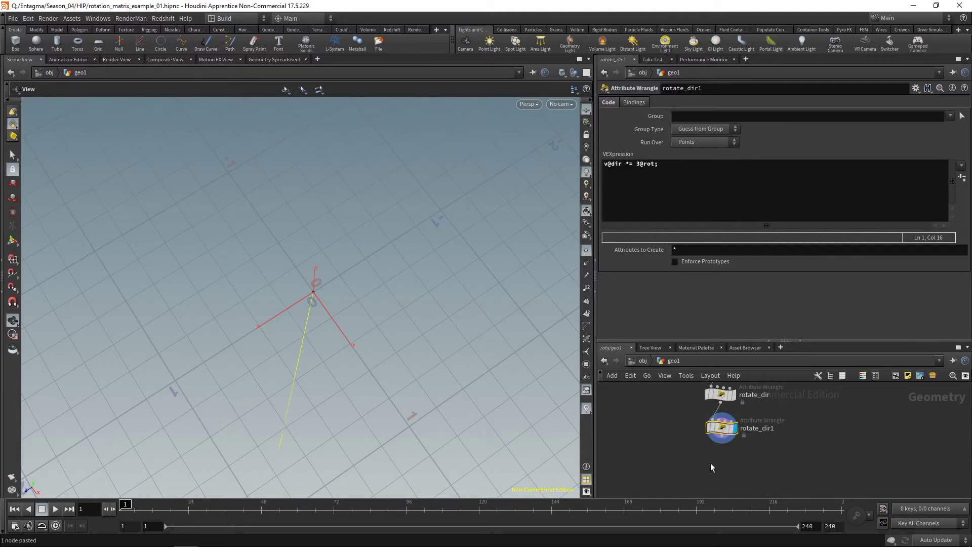
pyautogui.hotkey('ctrl', 'c')
pyautogui.hotkey('ctrl', 'v')
pyautogui.click(704, 483)
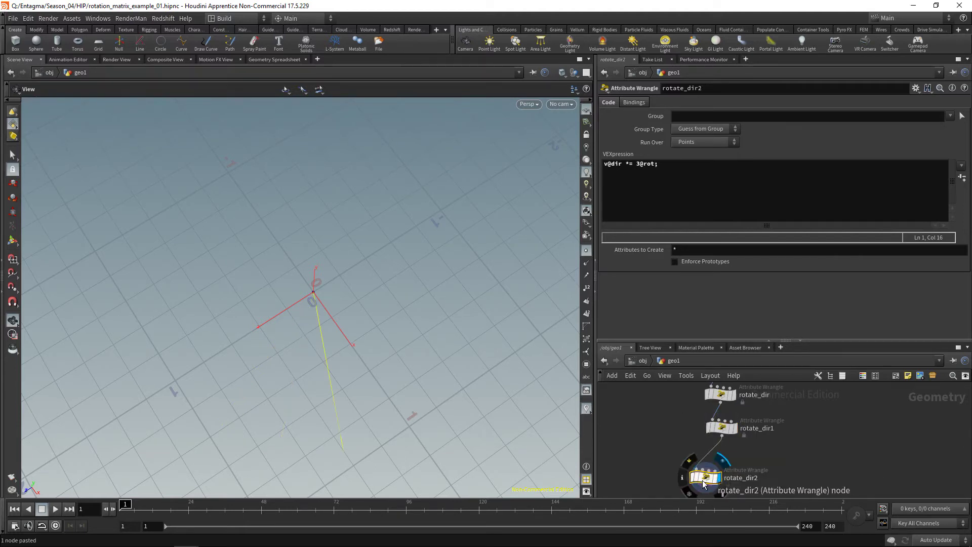
pyautogui.moveTo(704, 484); pyautogui.dragTo(720, 466)
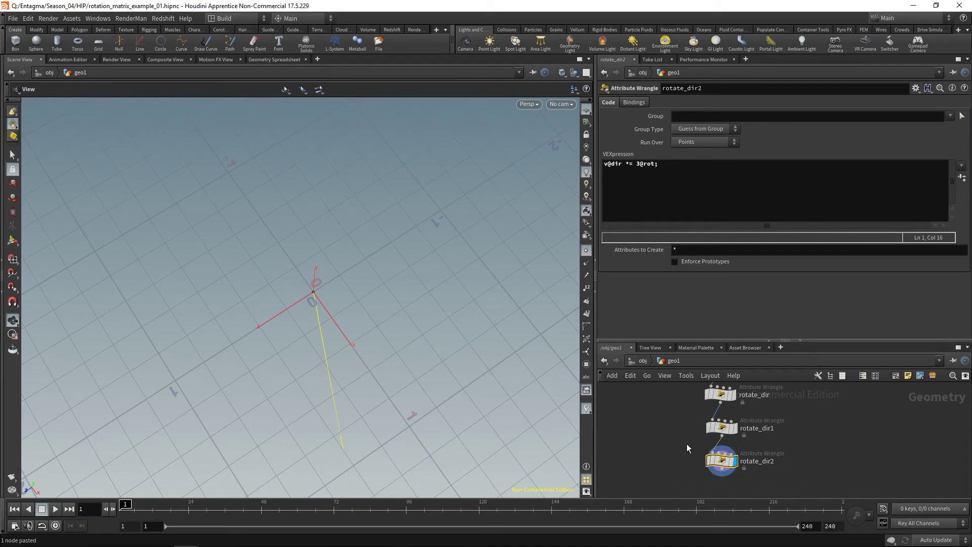
pyautogui.scroll(-3, 679, 440)
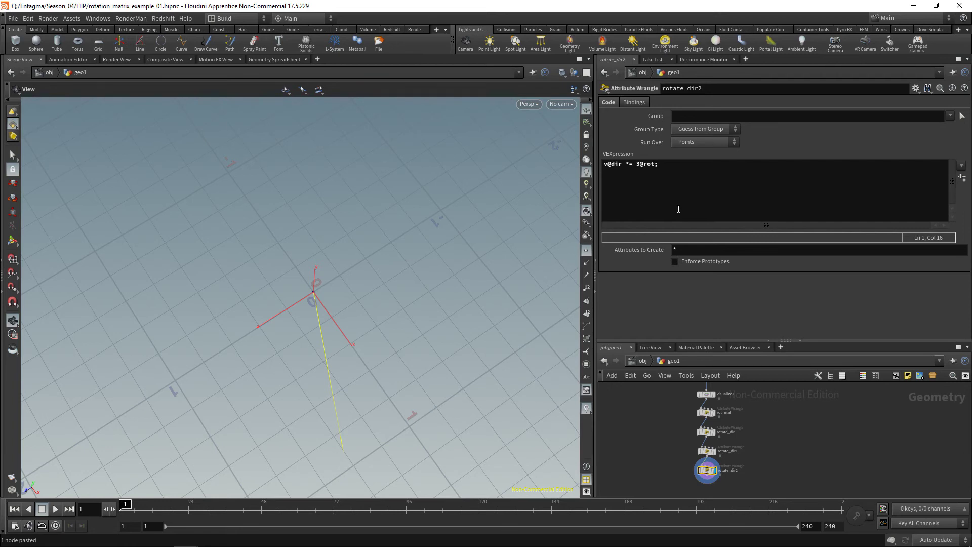
pyautogui.click(662, 163)
pyautogui.hotkey('ctrl', 'a')
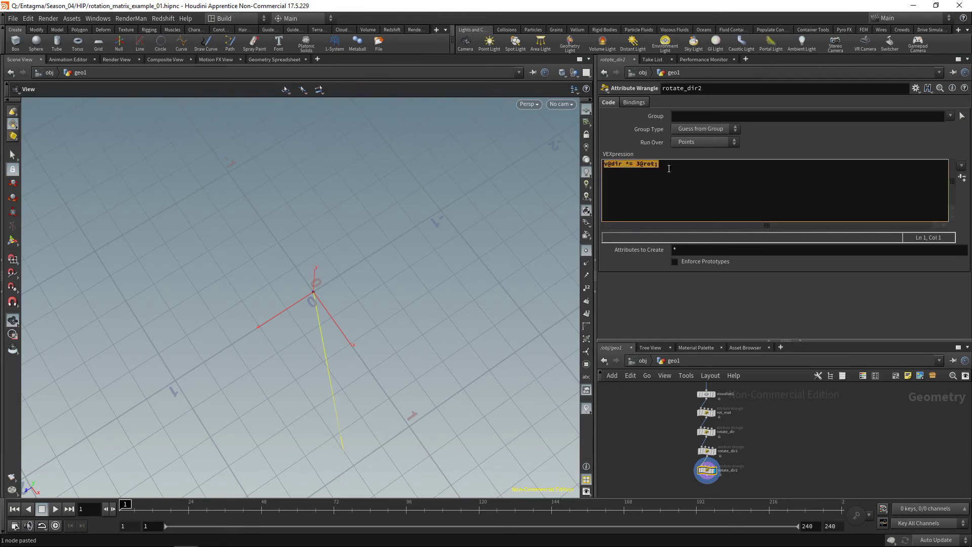
pyautogui.click(669, 169)
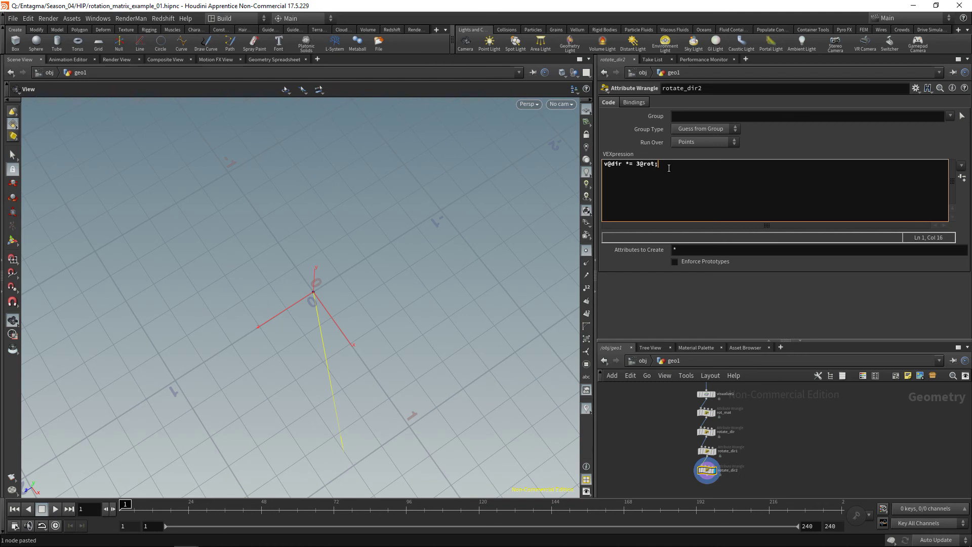